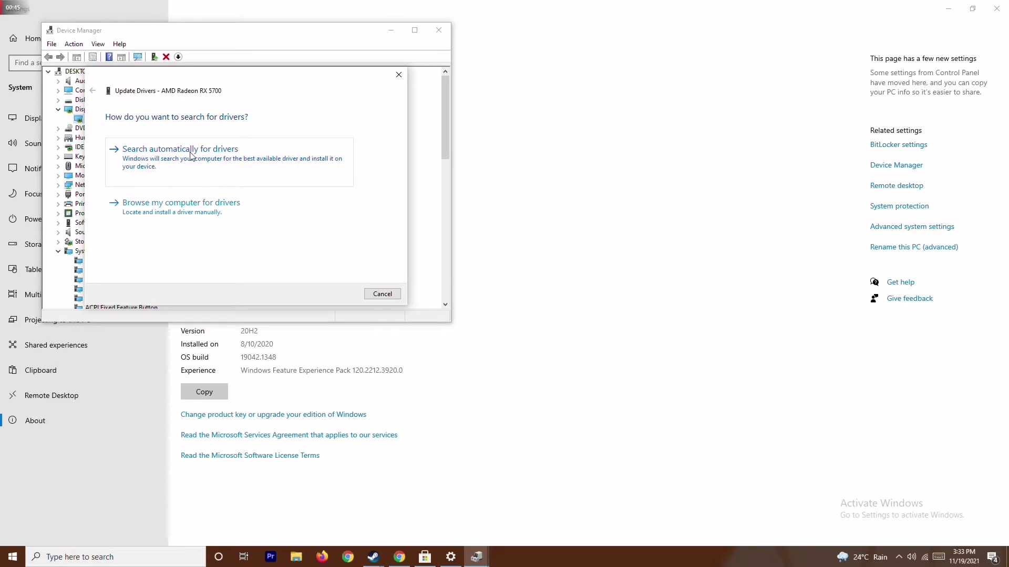
# - Search automatically for an updated AMD Radeon RX 5700 driver, and close Device Manager and the Settings window
pyautogui.click(190, 153)
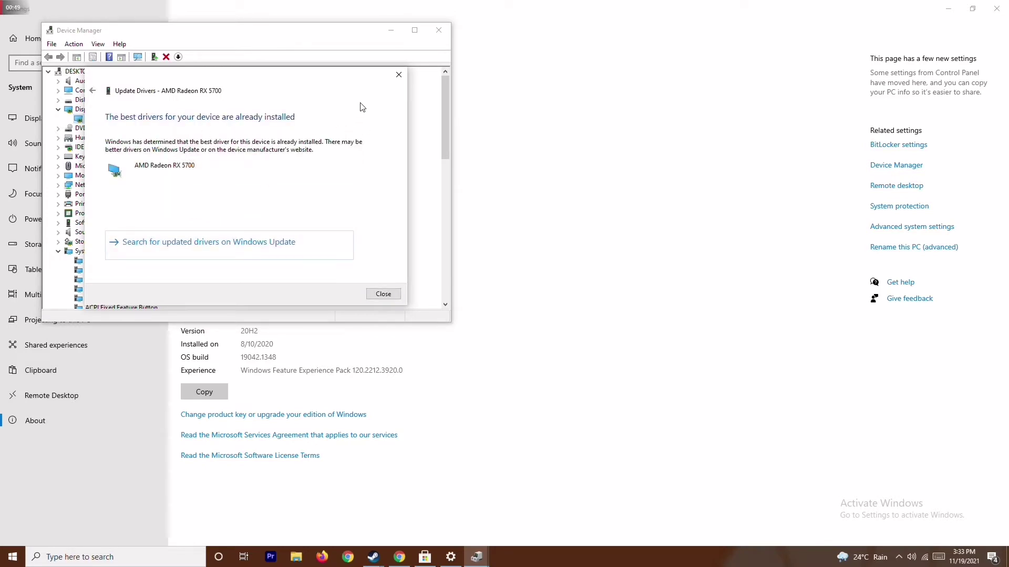
pyautogui.click(399, 74)
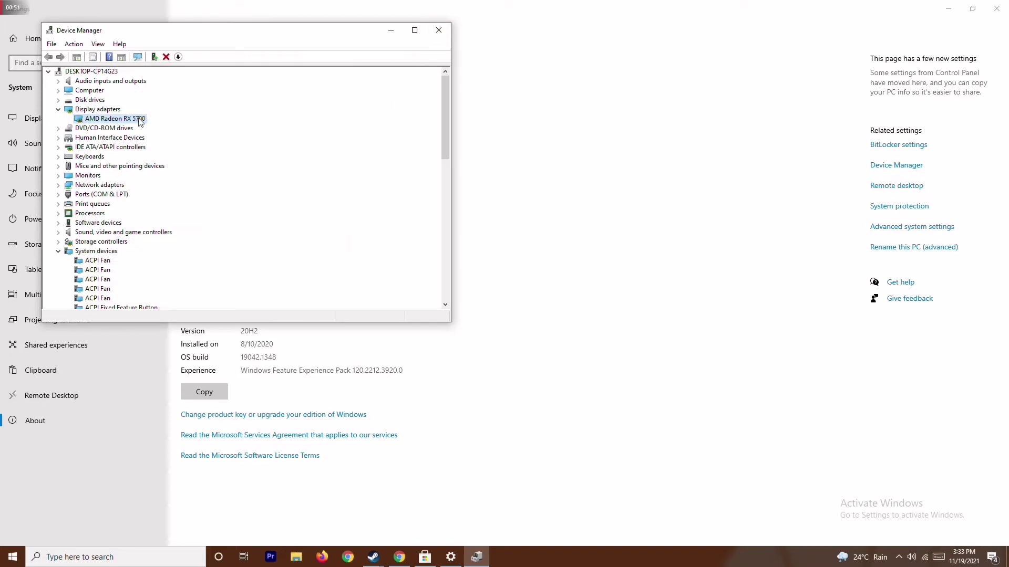
pyautogui.click(58, 109)
pyautogui.click(57, 242)
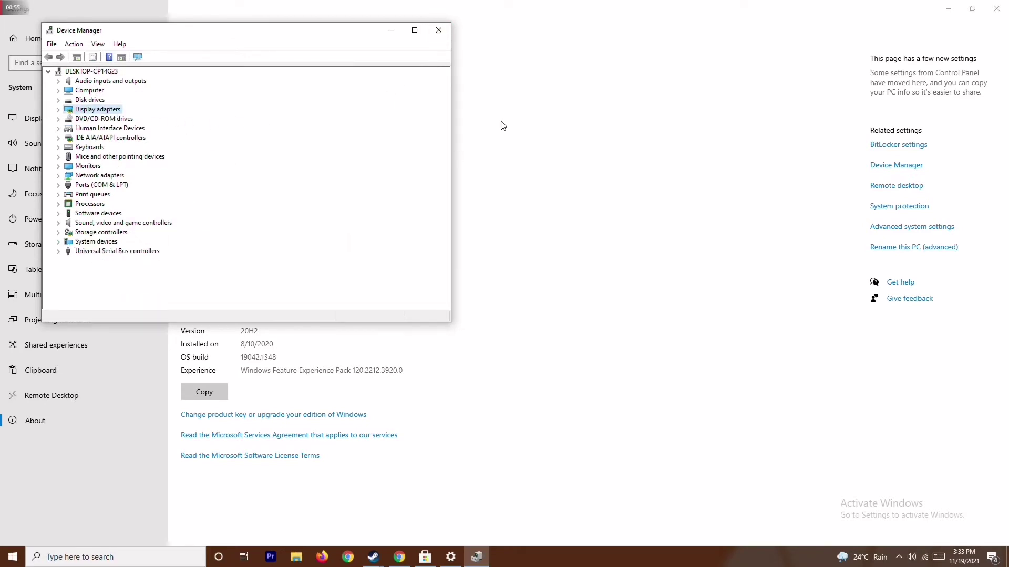
pyautogui.click(439, 30)
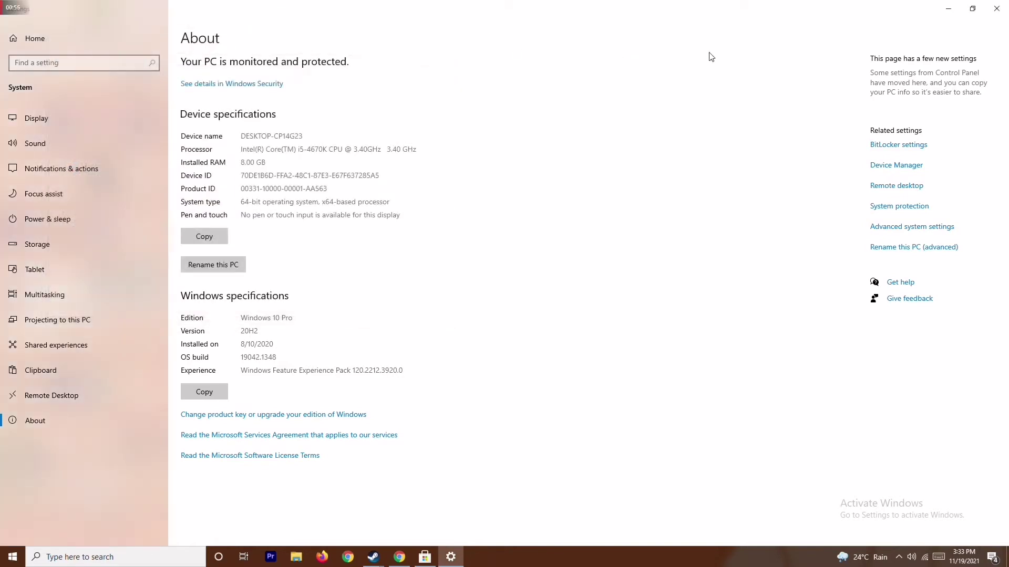
pyautogui.click(996, 8)
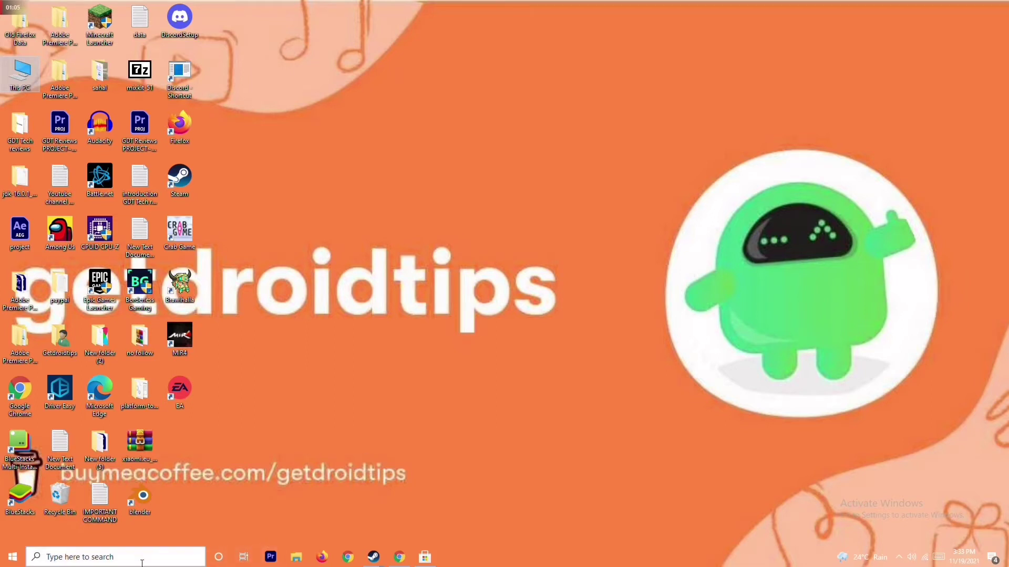
# - View the Windows Update page under Update & Security in Windows Settings, and close the window
pyautogui.click(105, 547)
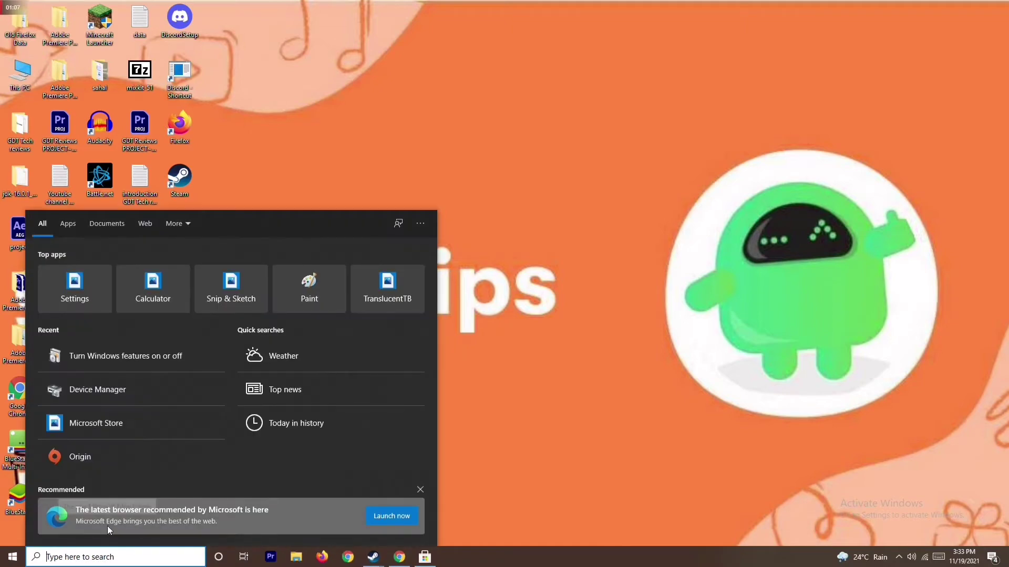
pyautogui.write('sett')
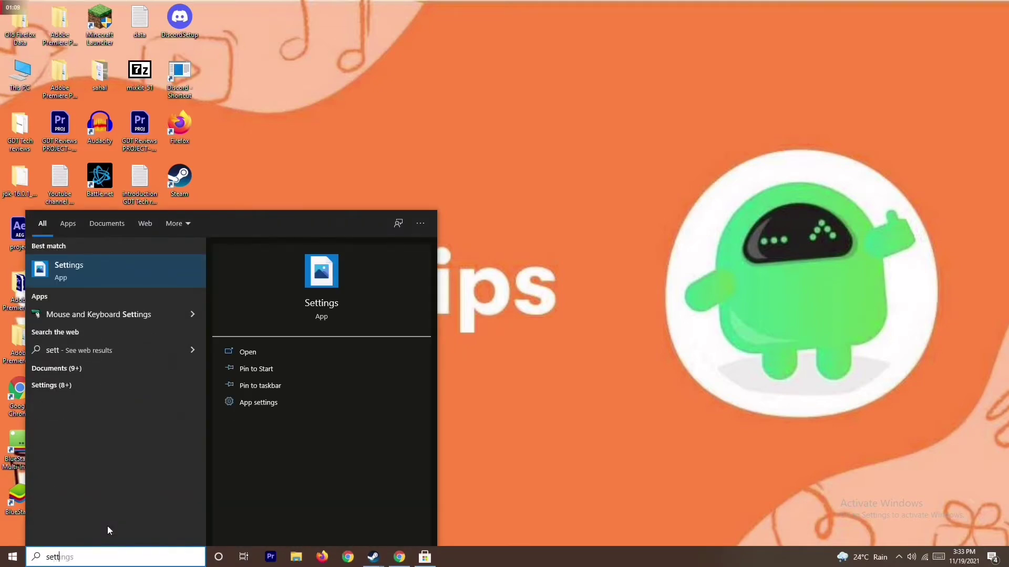
pyautogui.click(143, 272)
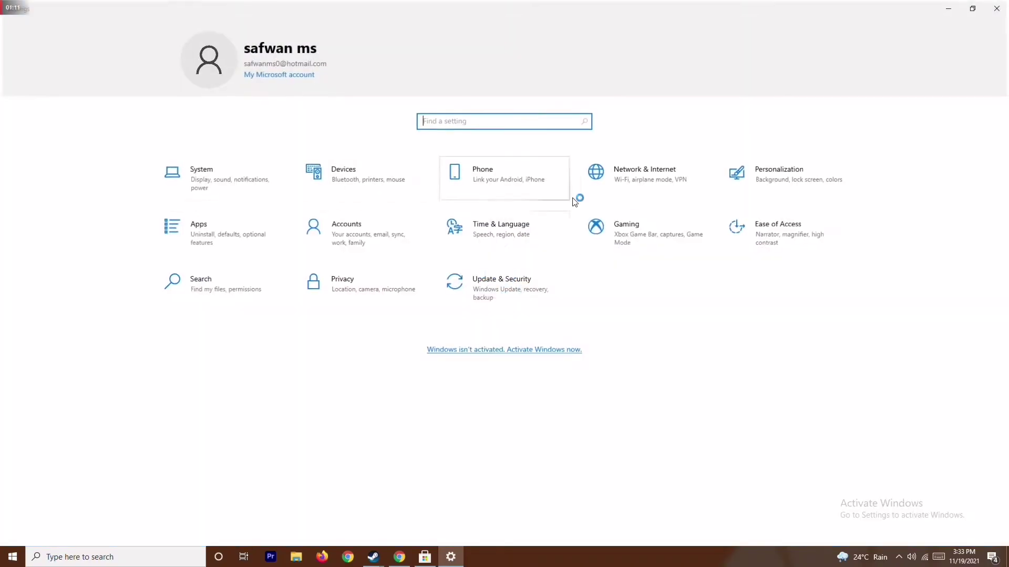
pyautogui.click(511, 287)
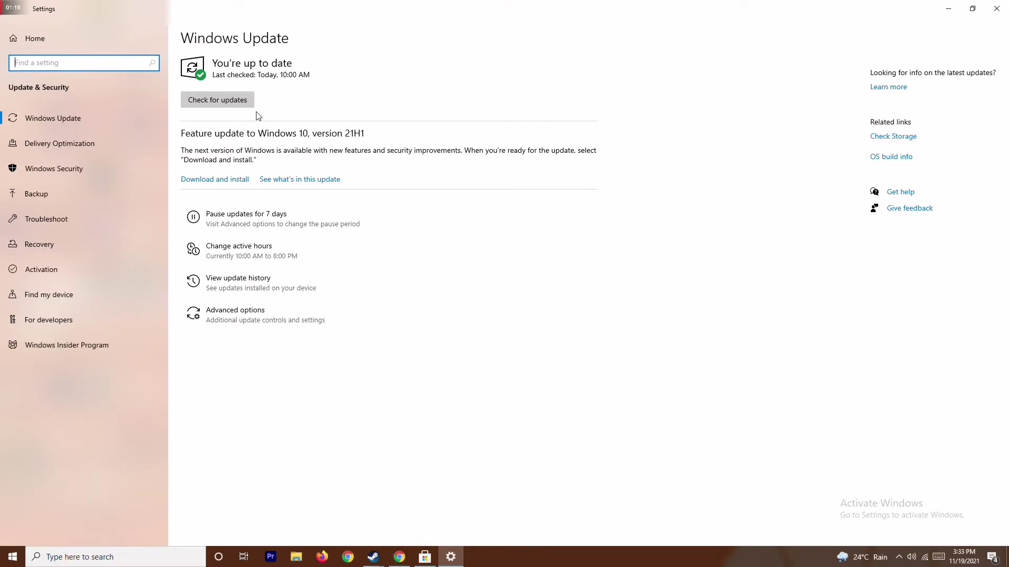
pyautogui.click(996, 9)
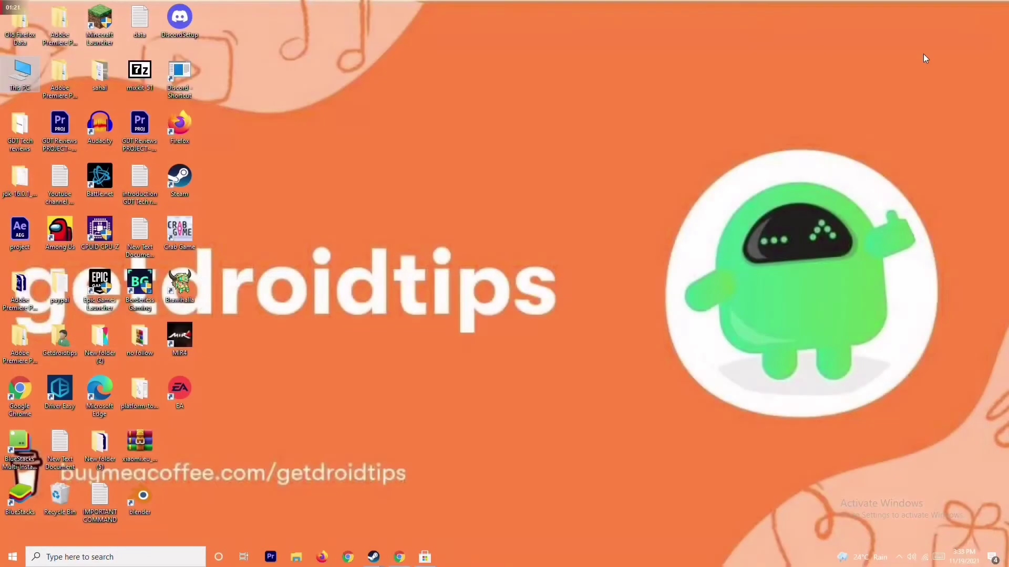
# - End the Microsoft Store task in Task Manager and close Task Manager
pyautogui.rightClick(616, 188)
pyautogui.click(554, 241)
pyautogui.rightClick(536, 558)
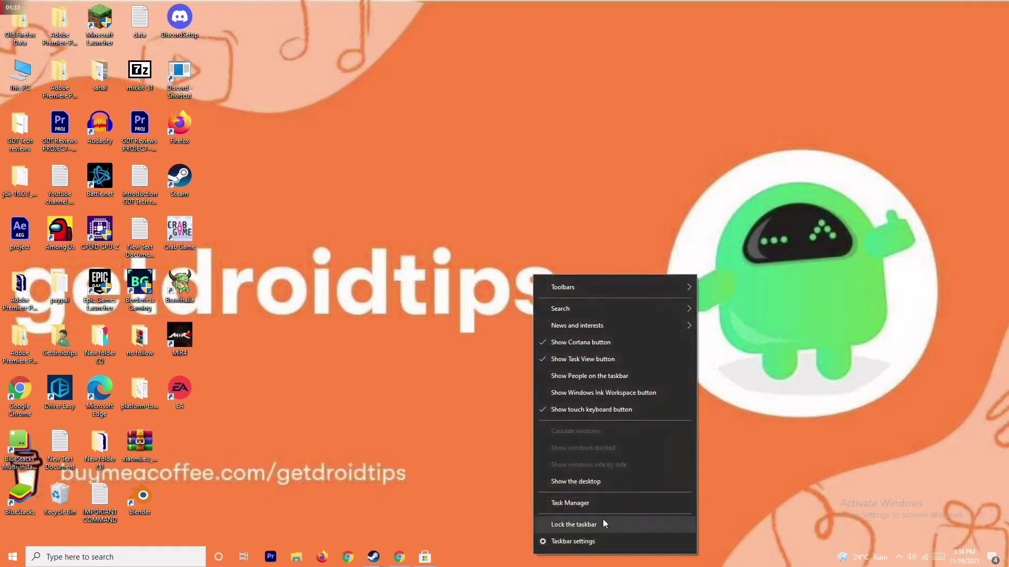
pyautogui.click(602, 505)
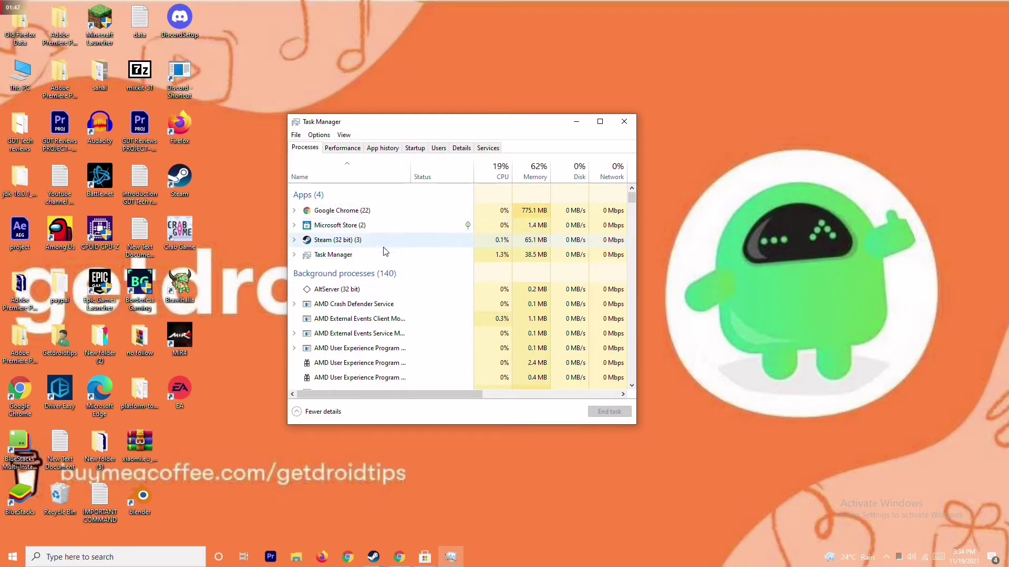
pyautogui.click(393, 225)
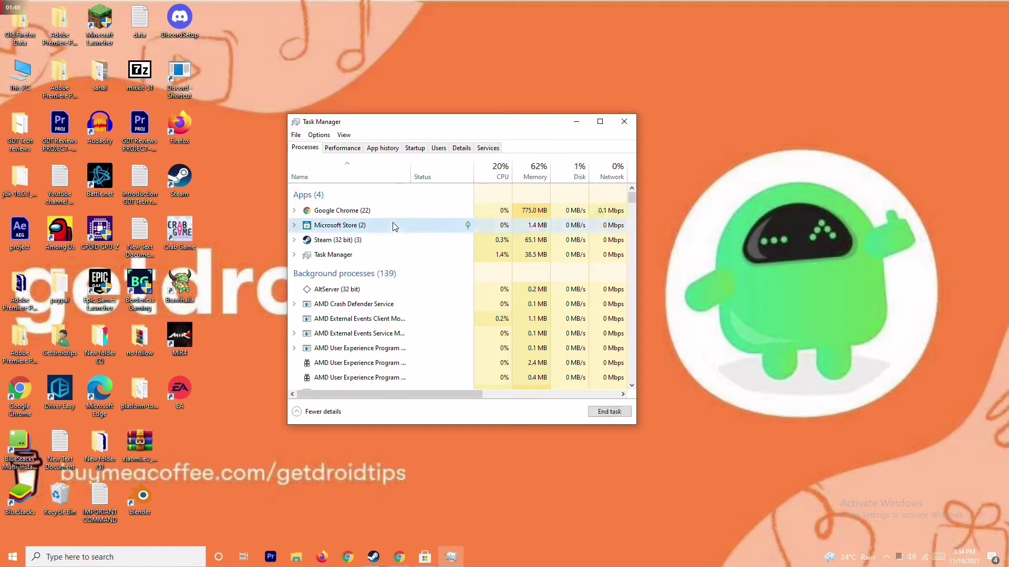
pyautogui.rightClick(429, 230)
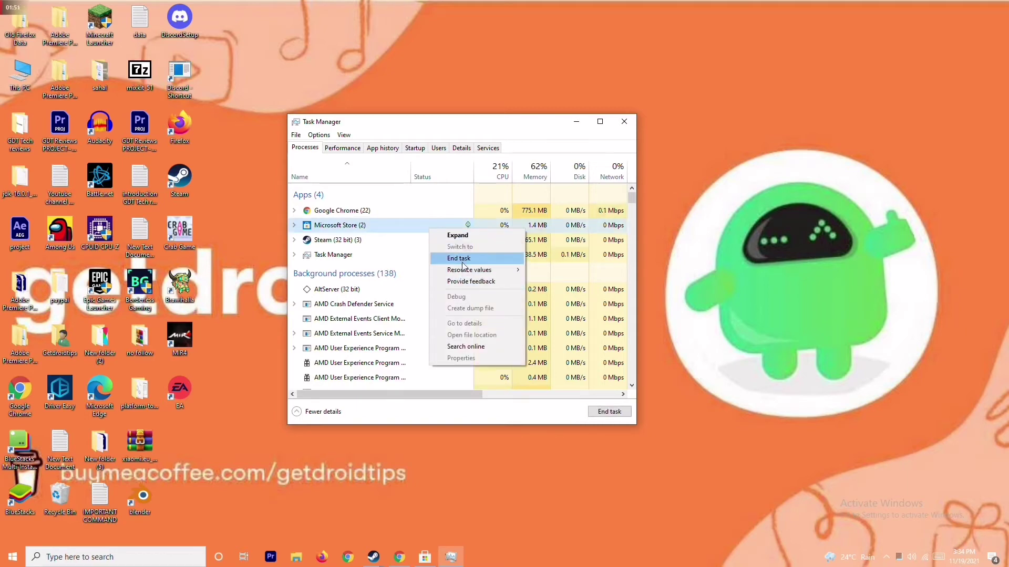
pyautogui.click(431, 259)
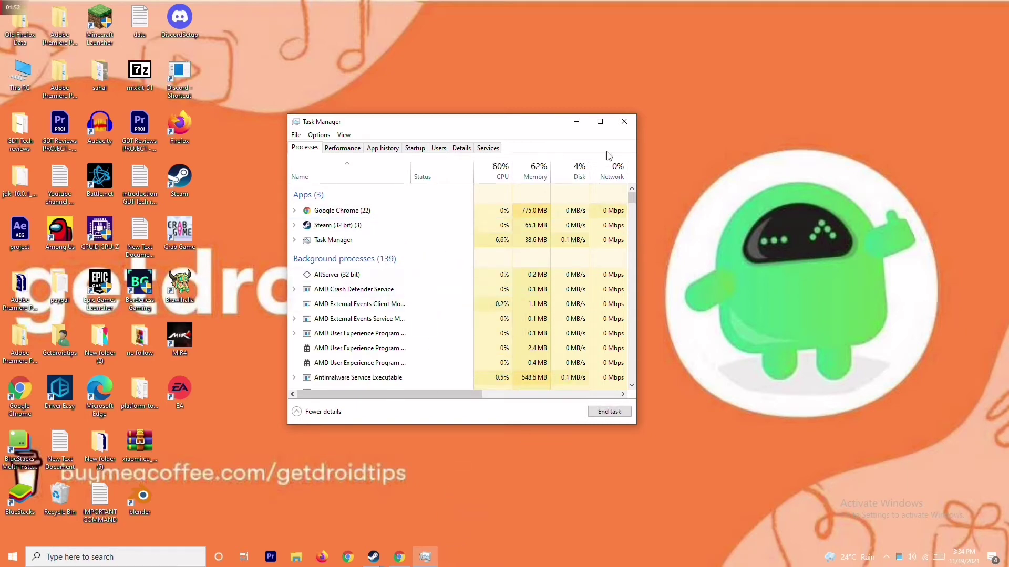
pyautogui.click(625, 125)
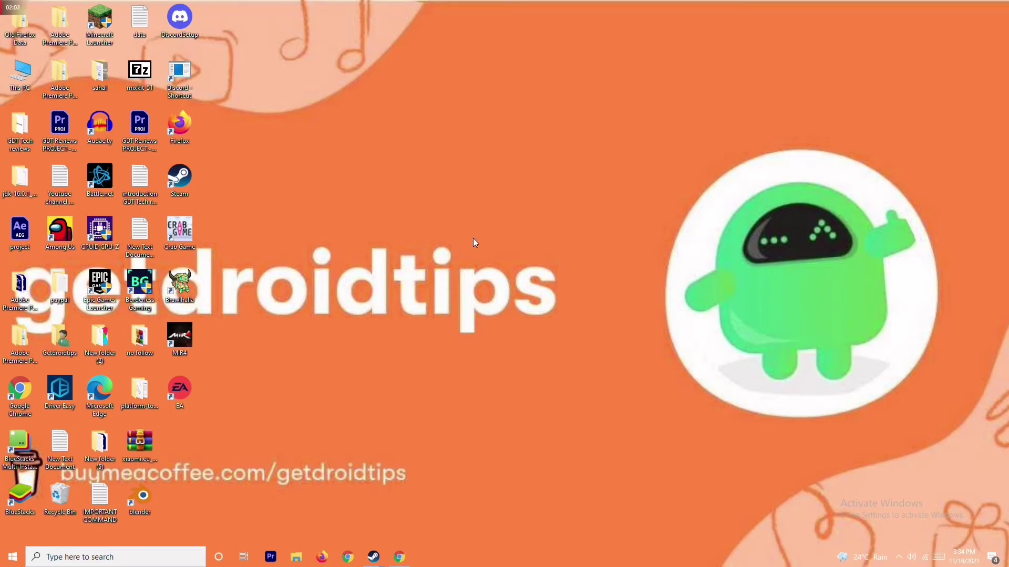
pyautogui.rightClick(185, 245)
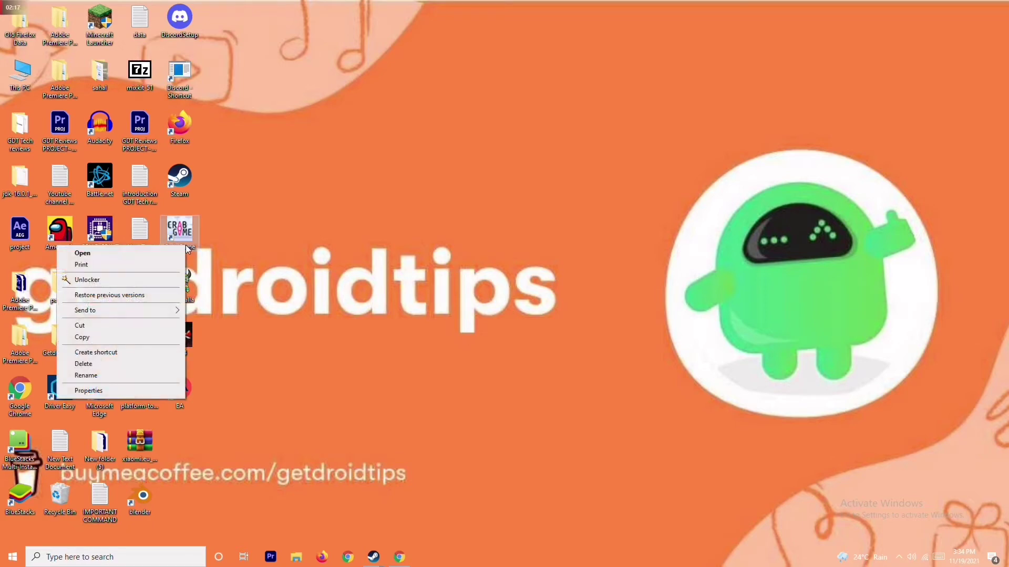
pyautogui.click(245, 233)
pyautogui.rightClick(188, 235)
pyautogui.click(263, 246)
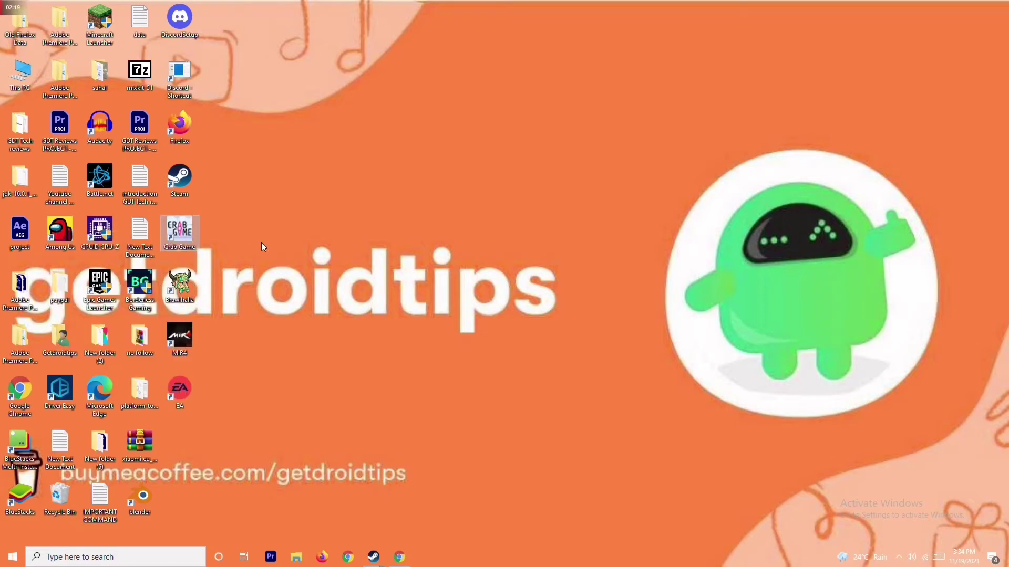
pyautogui.rightClick(179, 248)
pyautogui.click(131, 394)
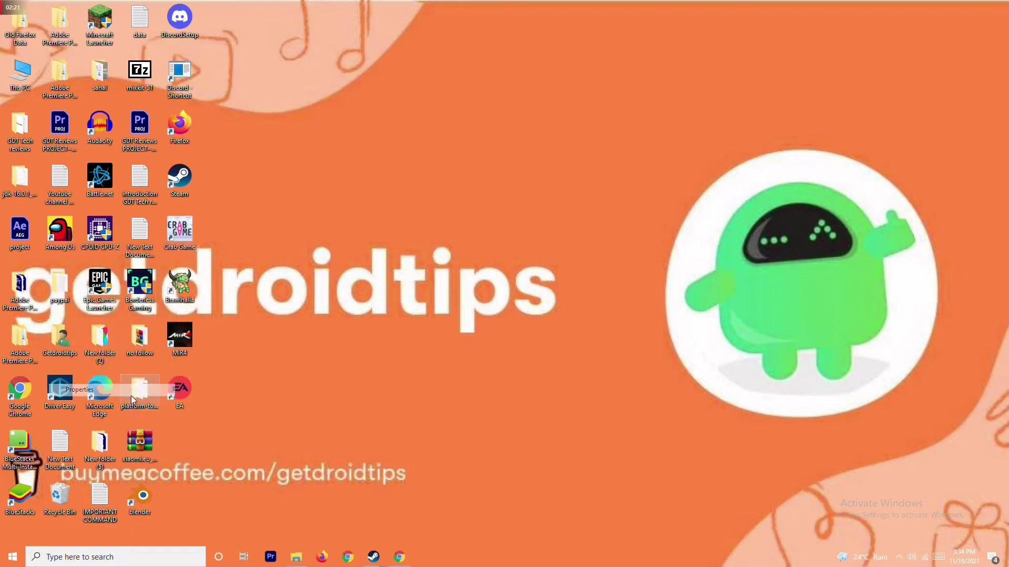
pyautogui.click(362, 252)
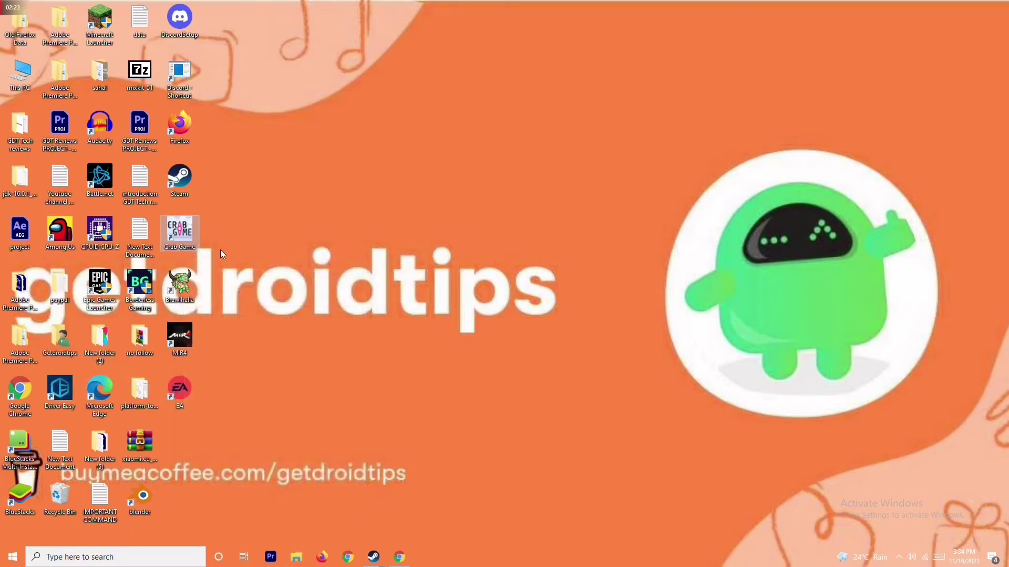
# - Switch to the Steam library and browse to Crab Game's local files from its properties
pyautogui.moveTo(373, 560)
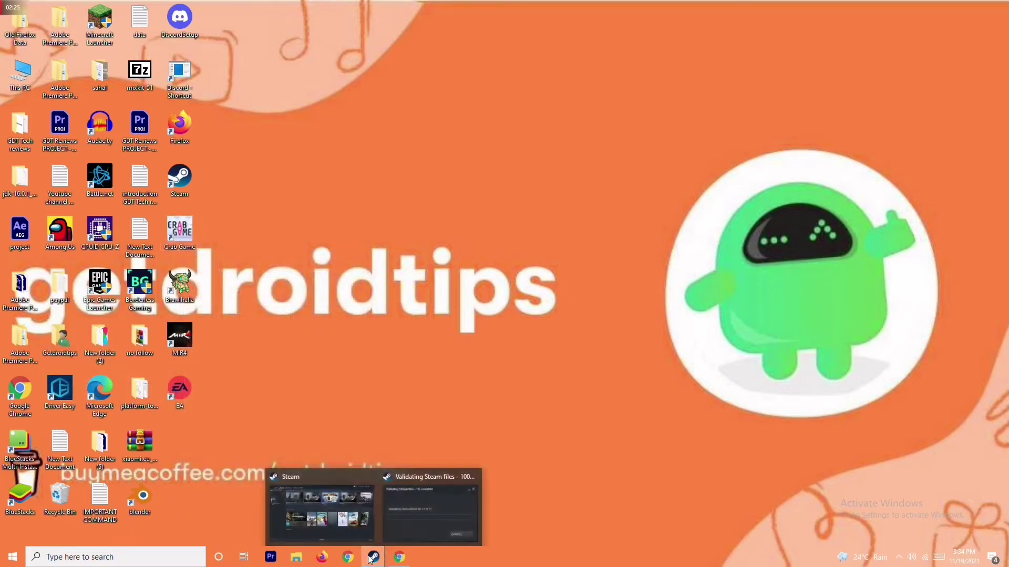
pyautogui.click(349, 501)
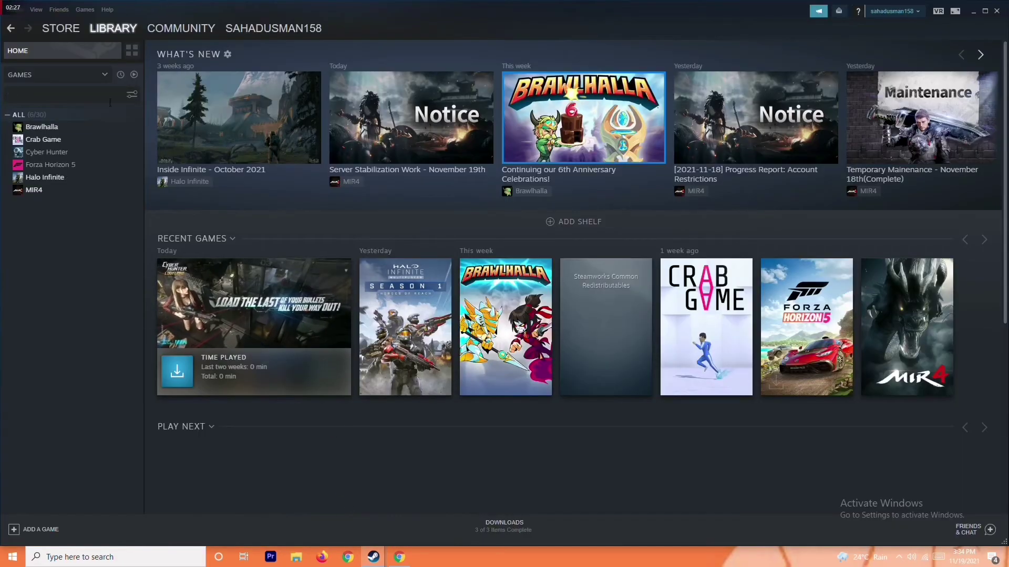
pyautogui.rightClick(98, 144)
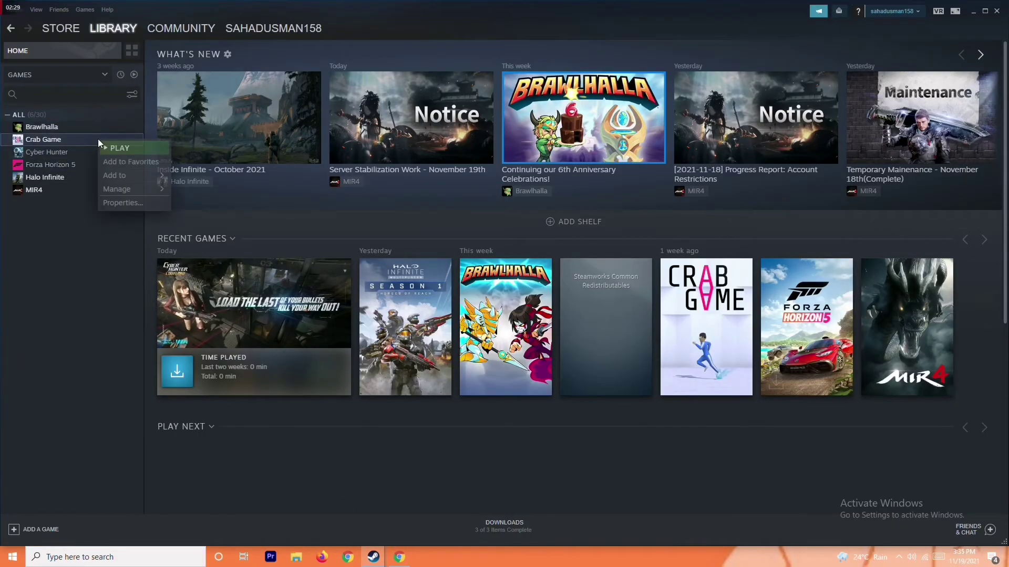
pyautogui.click(133, 204)
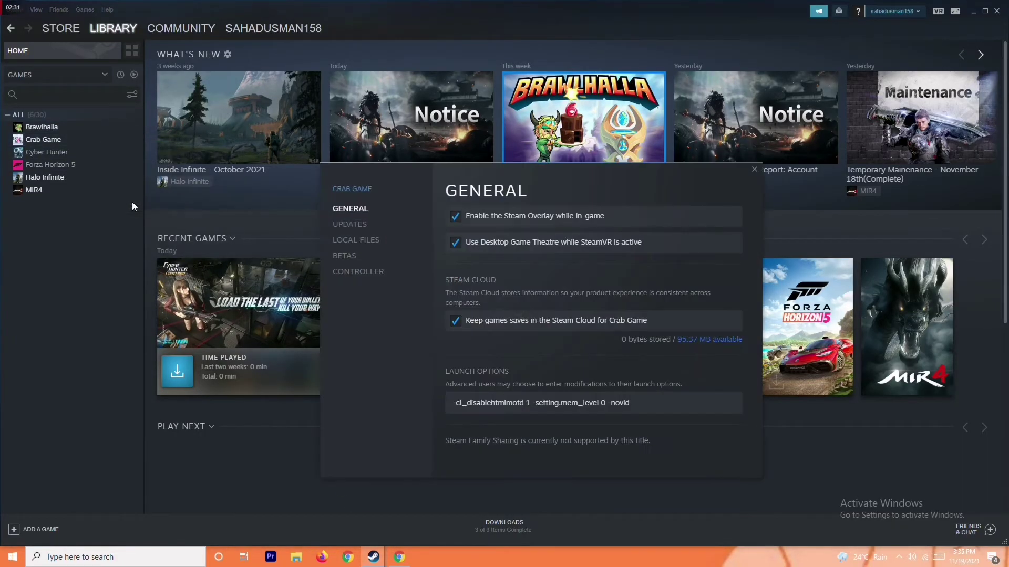
pyautogui.click(383, 242)
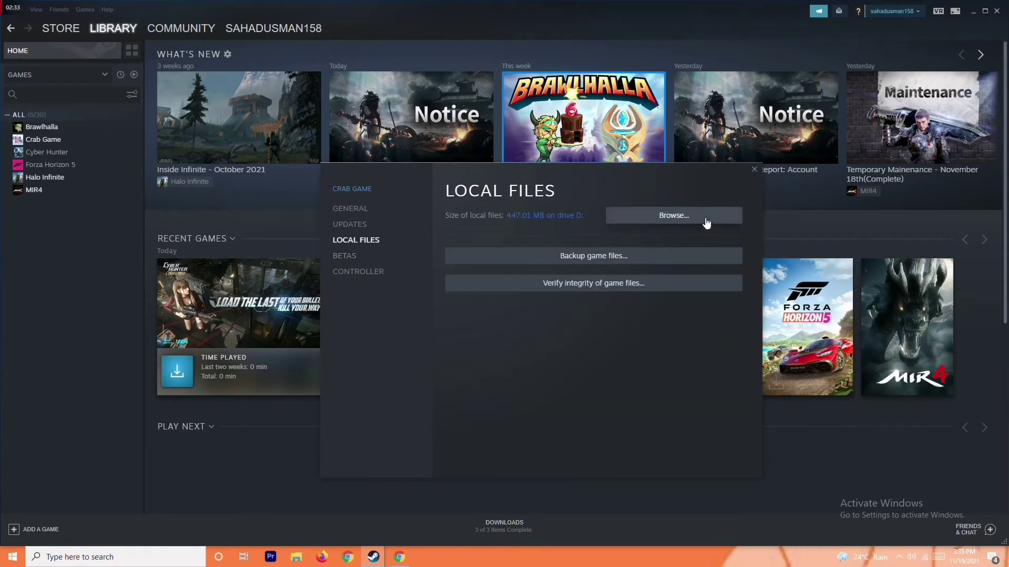
pyautogui.click(671, 213)
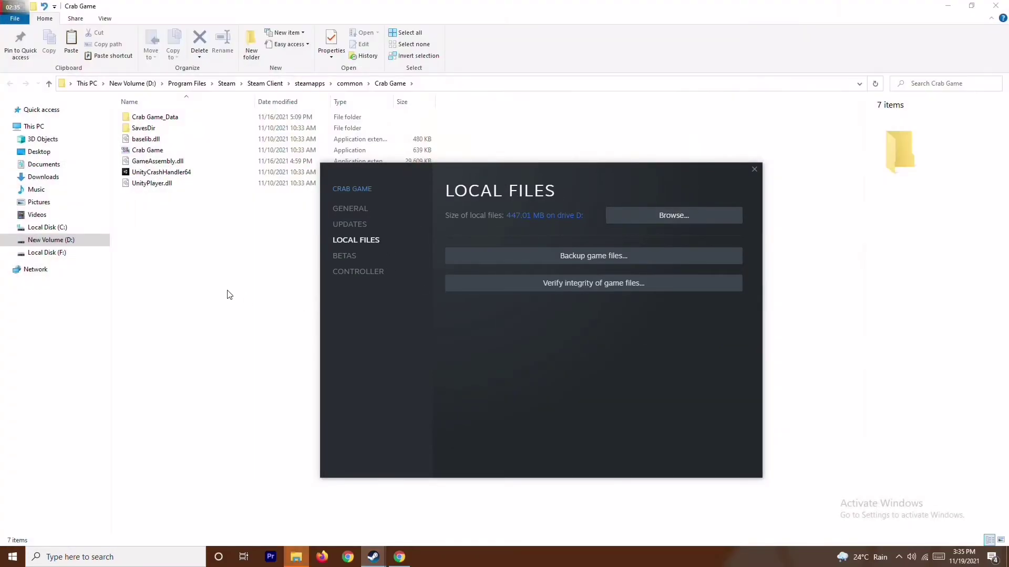
pyautogui.click(226, 293)
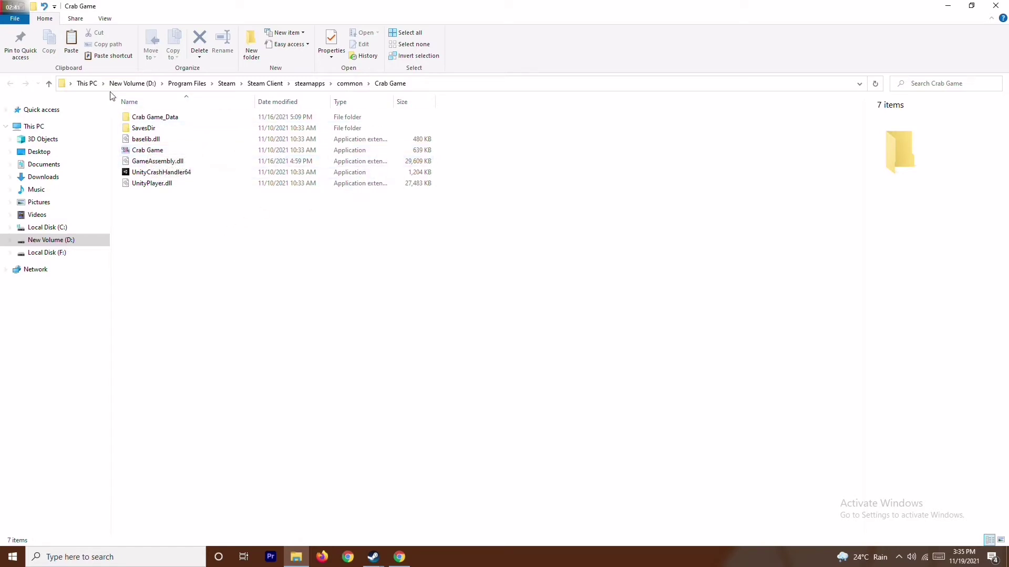
# - Look up the Run as administrator option for the Crab Game application, and clear the game folder and Steam windows from the desktop
pyautogui.click(161, 151)
pyautogui.rightClick(161, 151)
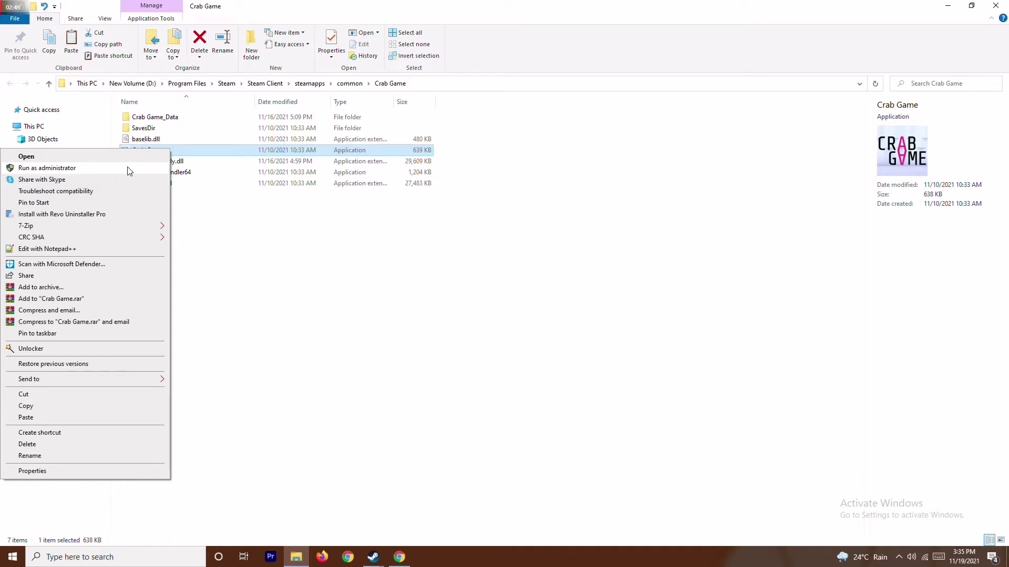
pyautogui.click(325, 252)
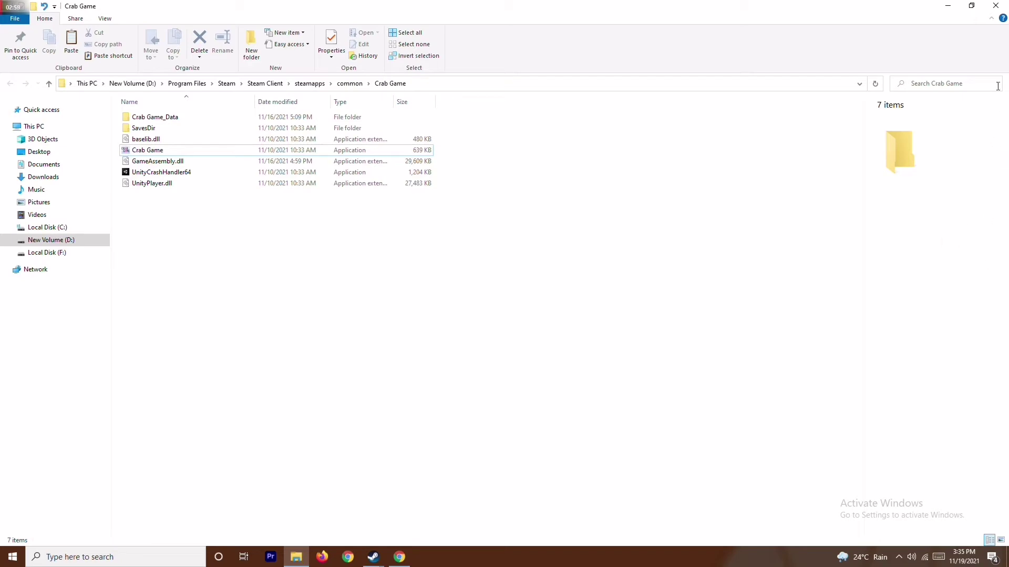
pyautogui.click(997, 5)
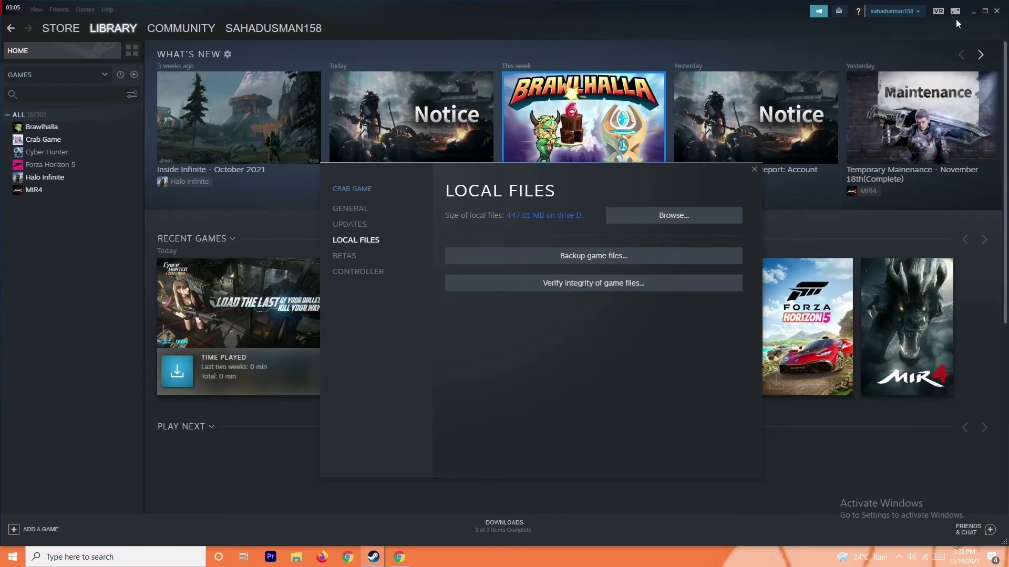
pyautogui.click(973, 11)
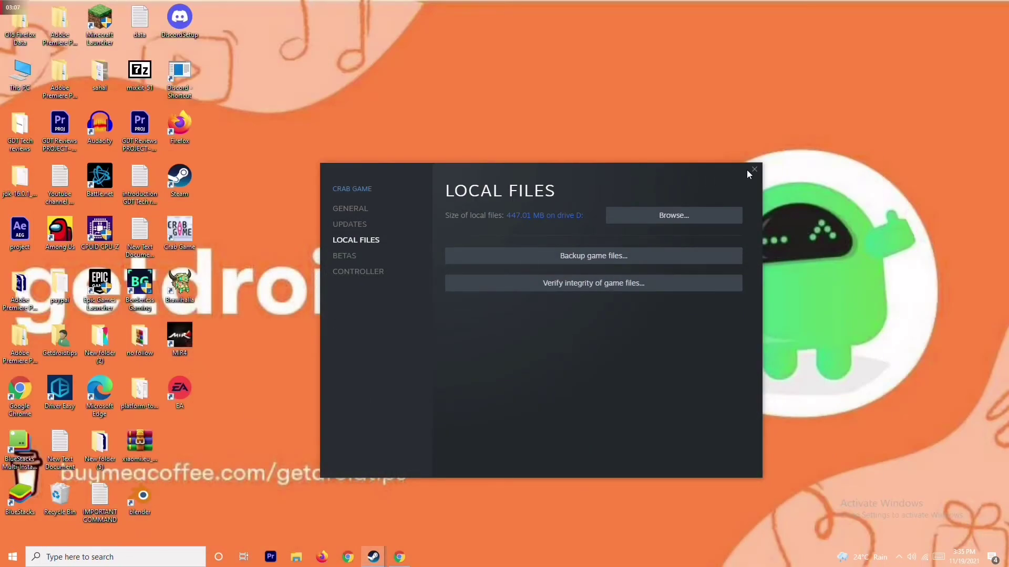
pyautogui.click(752, 169)
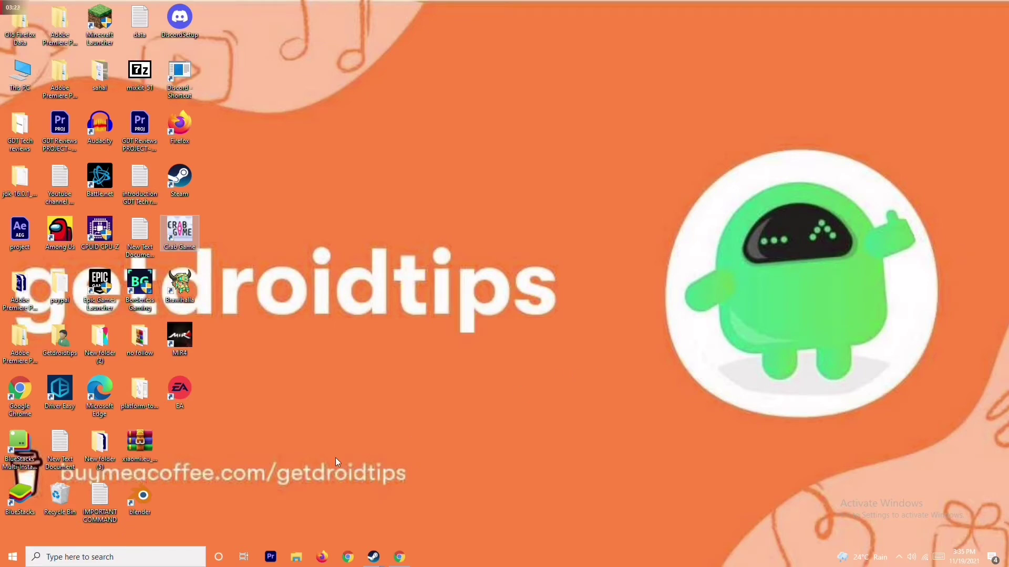
# - Search Windows for "windows" and open Windows Defender Firewall
pyautogui.click(131, 552)
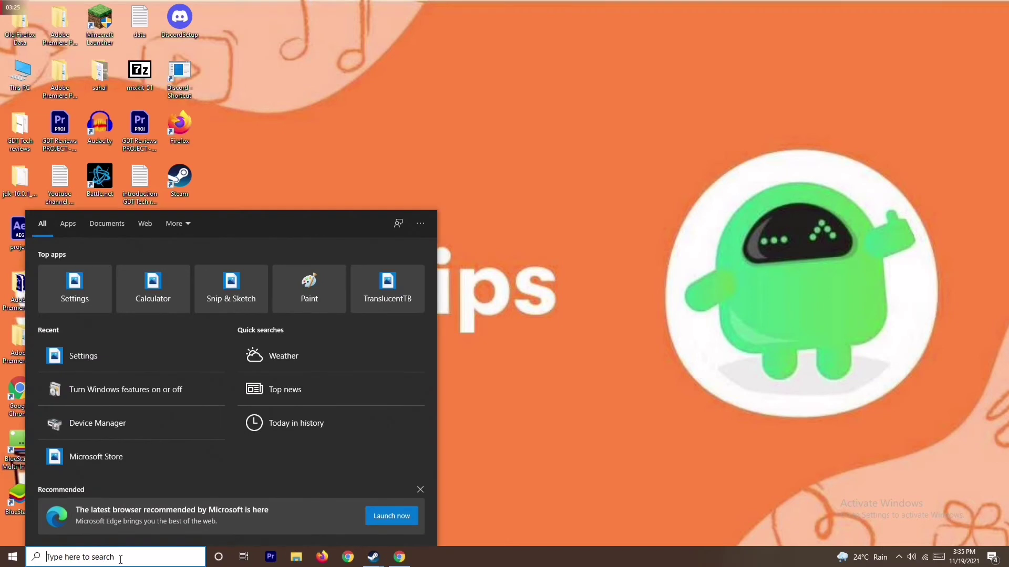
pyautogui.write('windows')
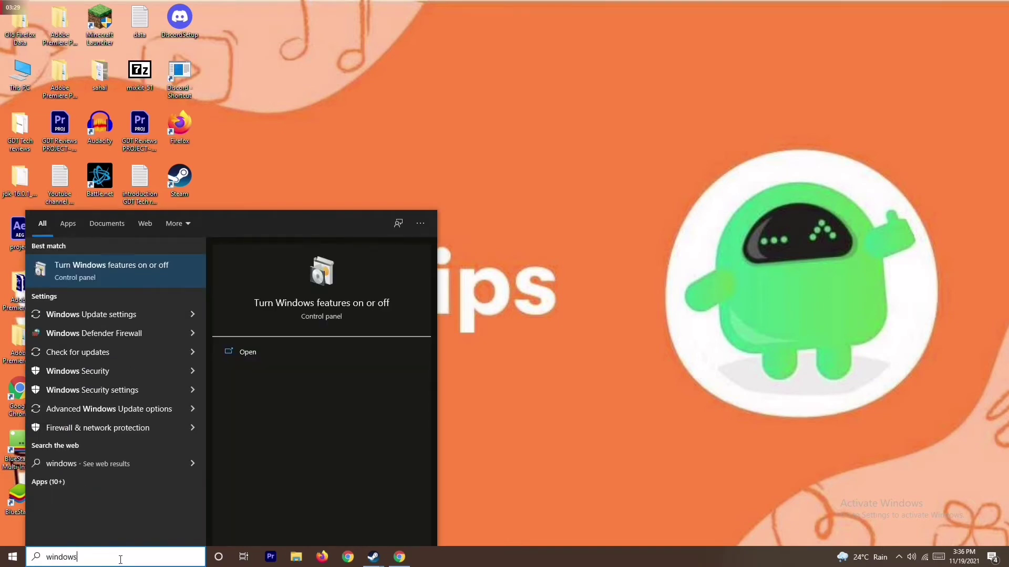
pyautogui.click(143, 334)
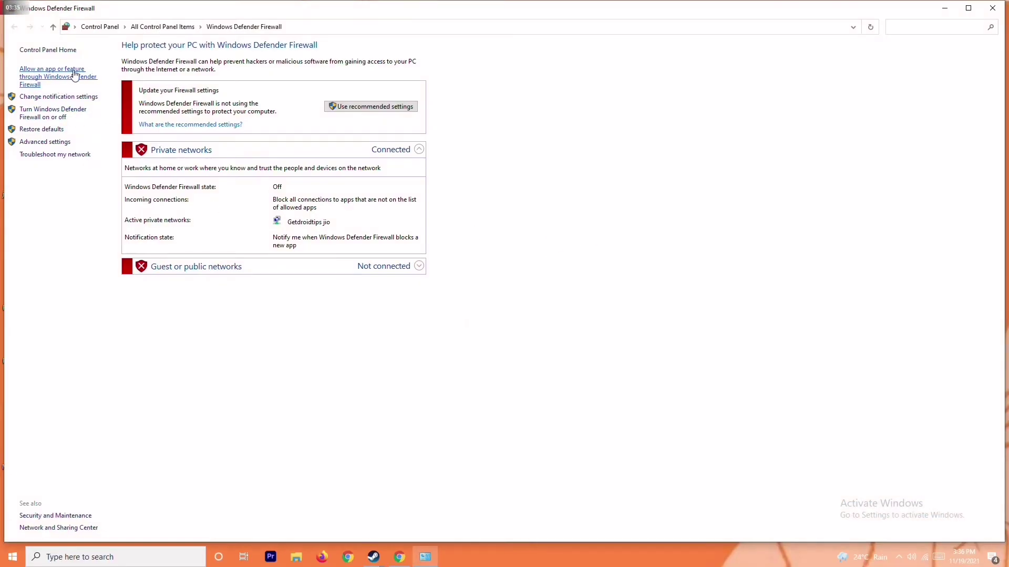
# - Open the firewall on/off settings, choose to turn off Windows Defender Firewall for the private network, and close the window without applying
pyautogui.click(61, 113)
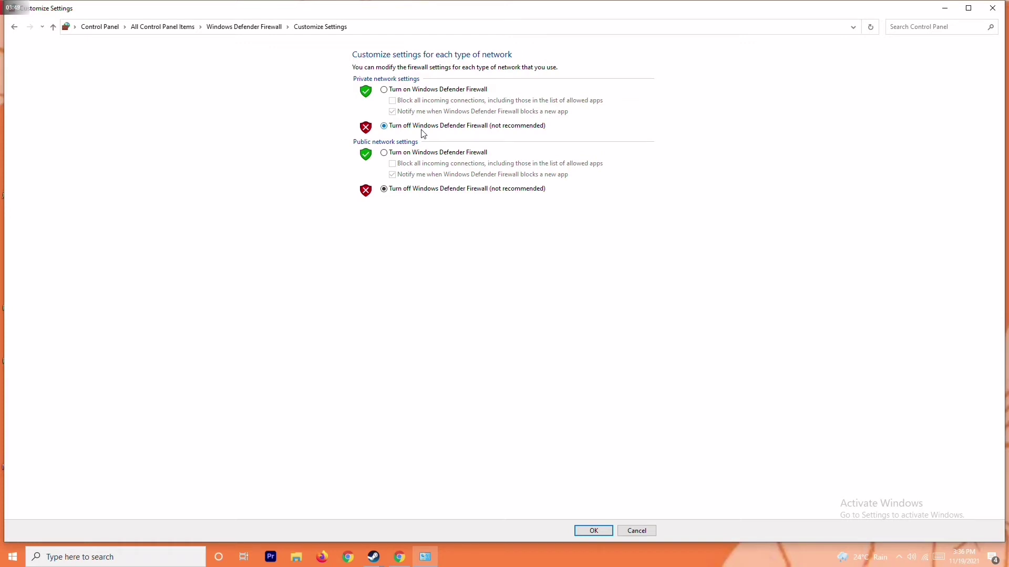
pyautogui.click(402, 90)
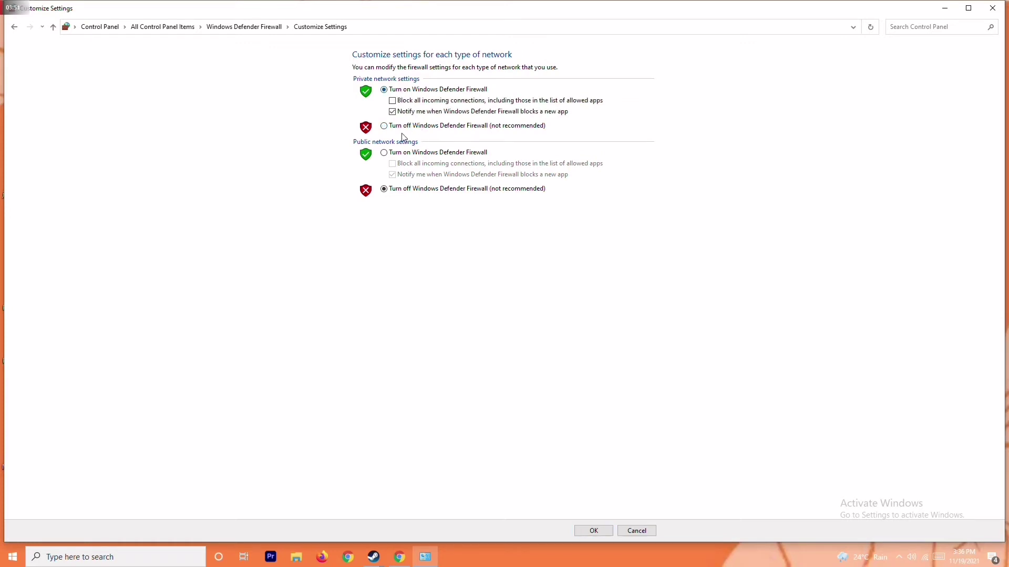
pyautogui.click(411, 127)
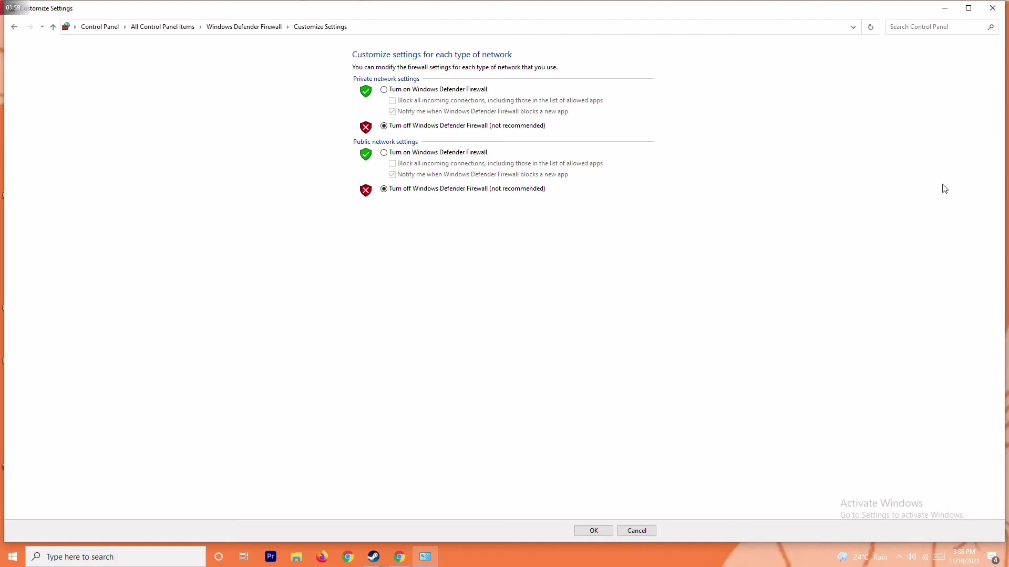
pyautogui.click(992, 8)
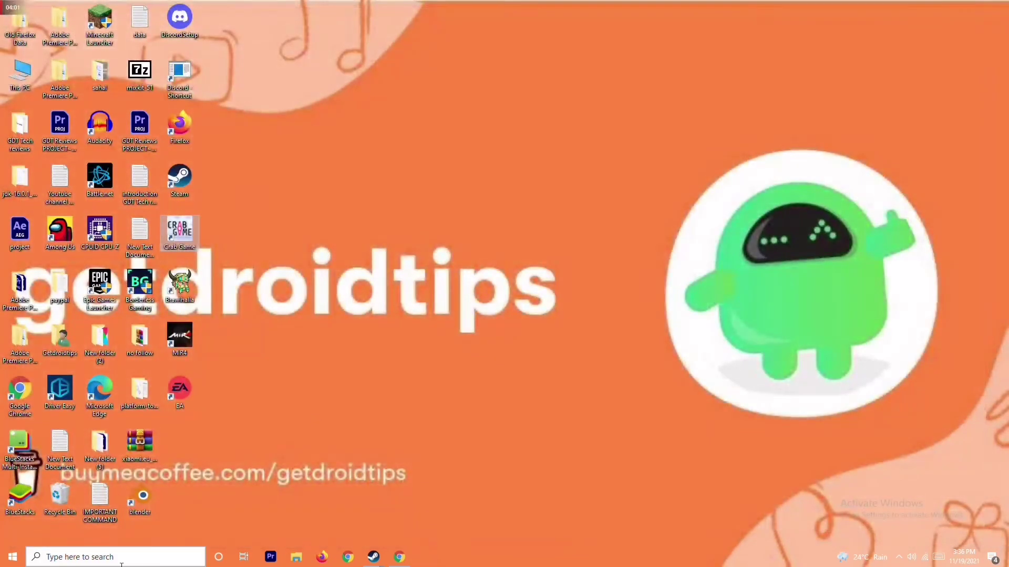
# - Look up the Restart option among the power options, and return to the desktop without choosing one
pyautogui.click(13, 557)
pyautogui.click(20, 531)
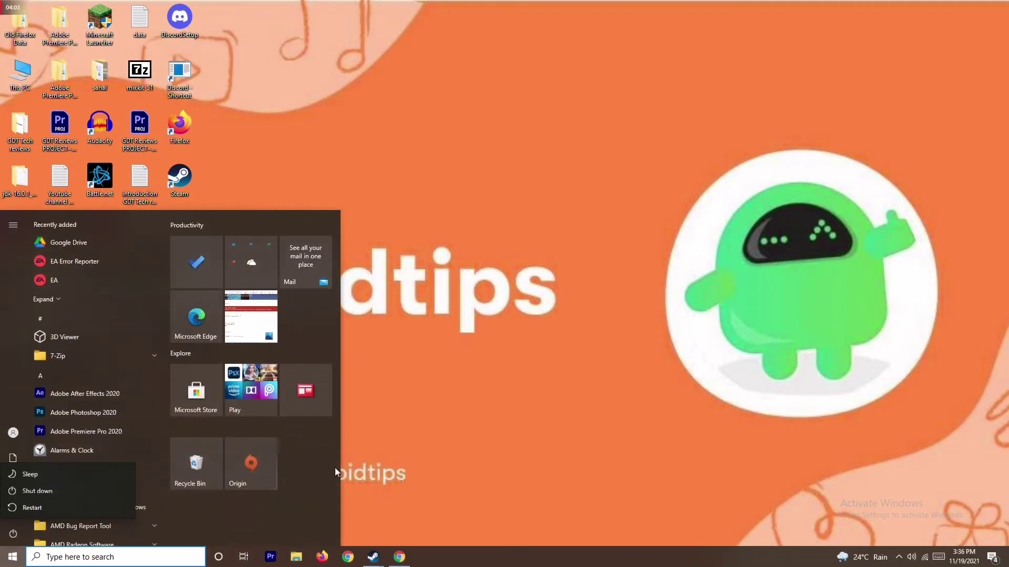
pyautogui.click(527, 370)
pyautogui.click(525, 370)
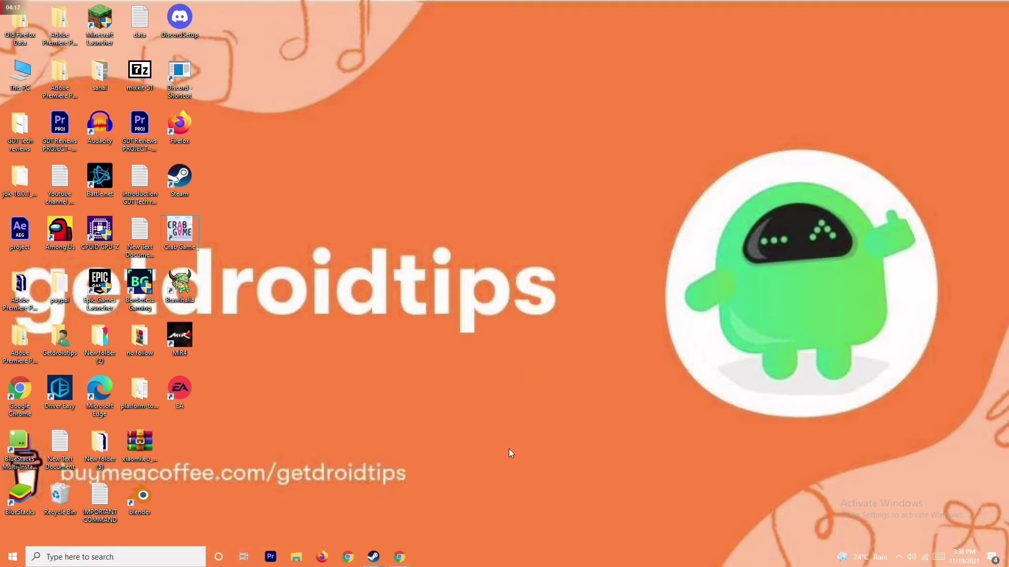
# - Open Virus & threat protection from the Windows Security page of the Update & Security settings
pyautogui.press('super+i')
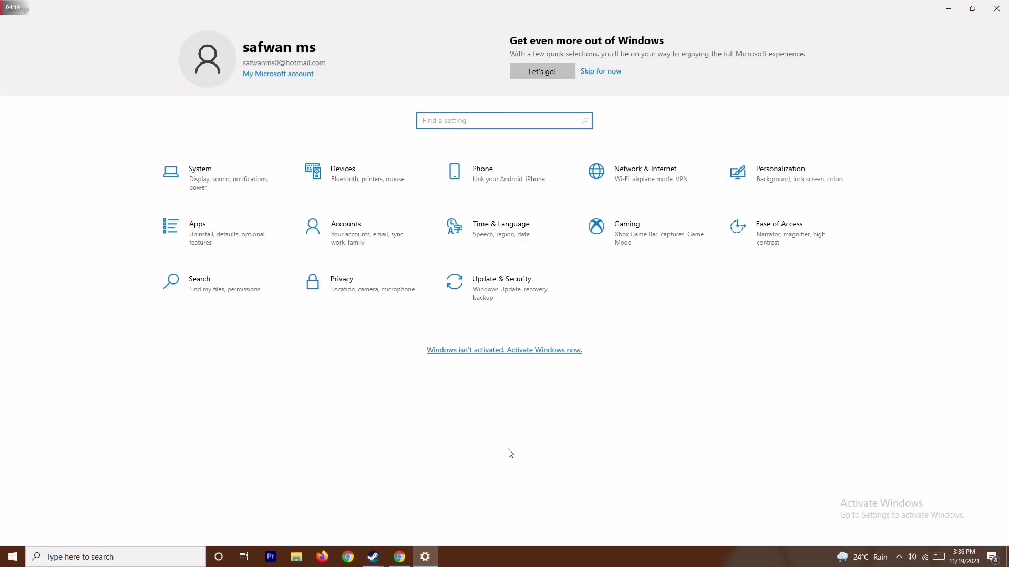
pyautogui.click(513, 282)
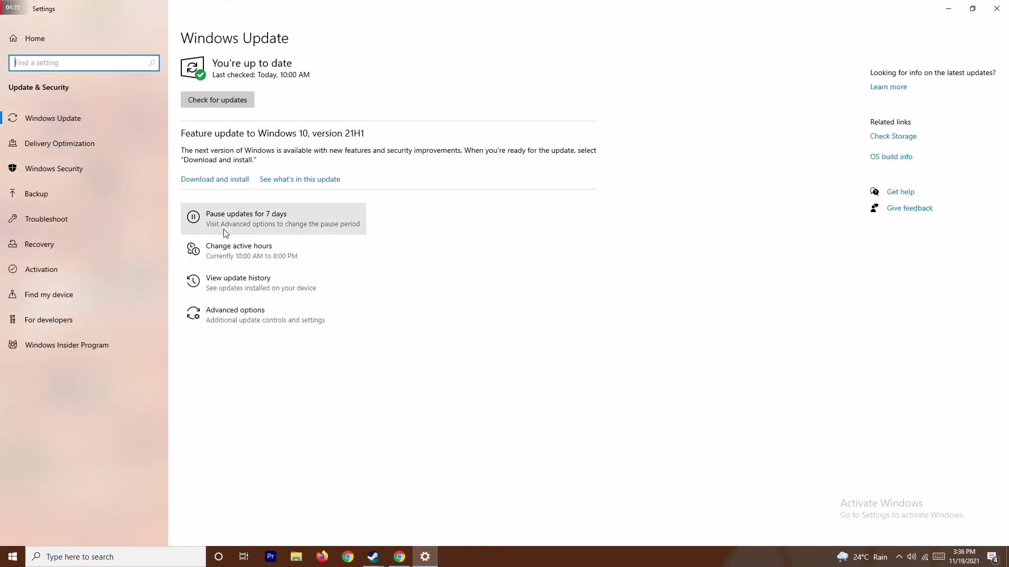
pyautogui.click(65, 171)
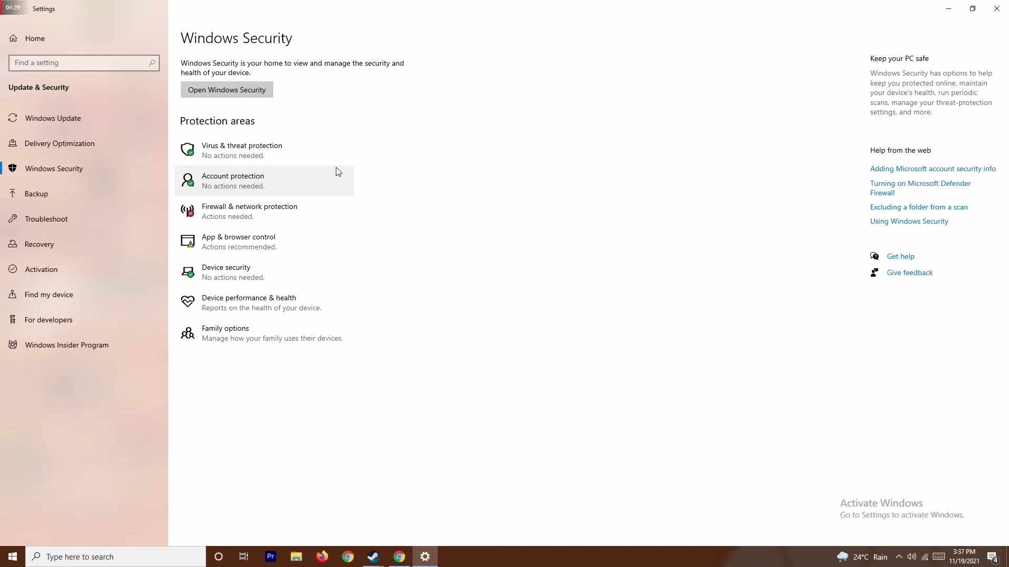
pyautogui.click(307, 154)
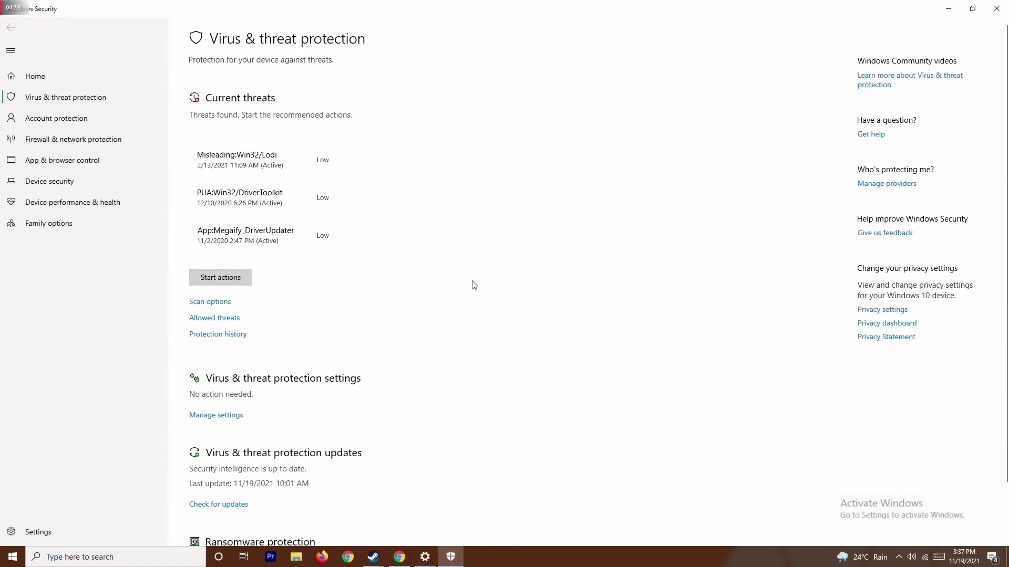
# - Turn off Real-time protection in the Virus & threat protection settings, allow the change, and close the Windows Security and Settings windows
pyautogui.scroll(-1, 474, 285)
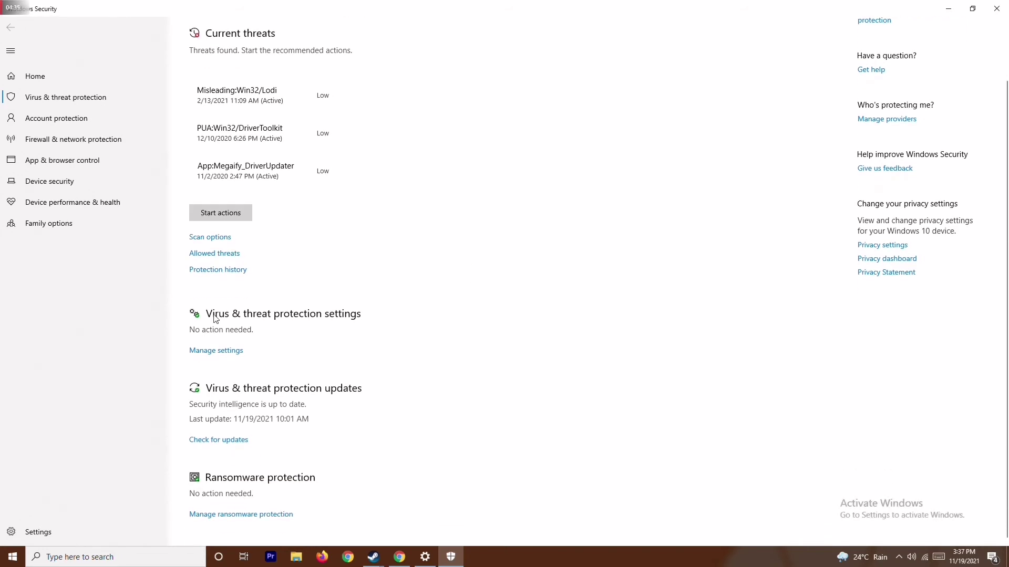
pyautogui.click(225, 356)
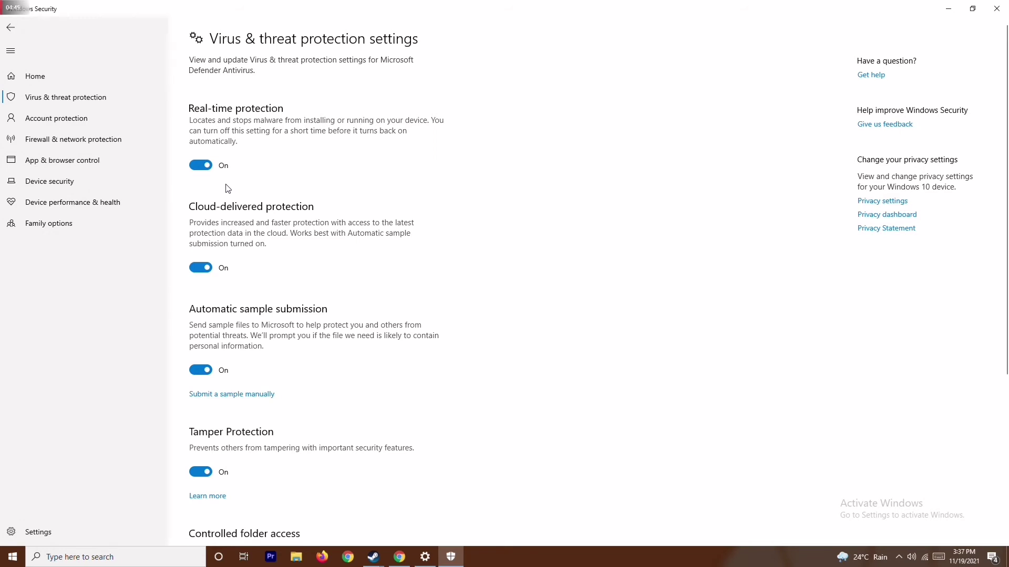
pyautogui.click(201, 165)
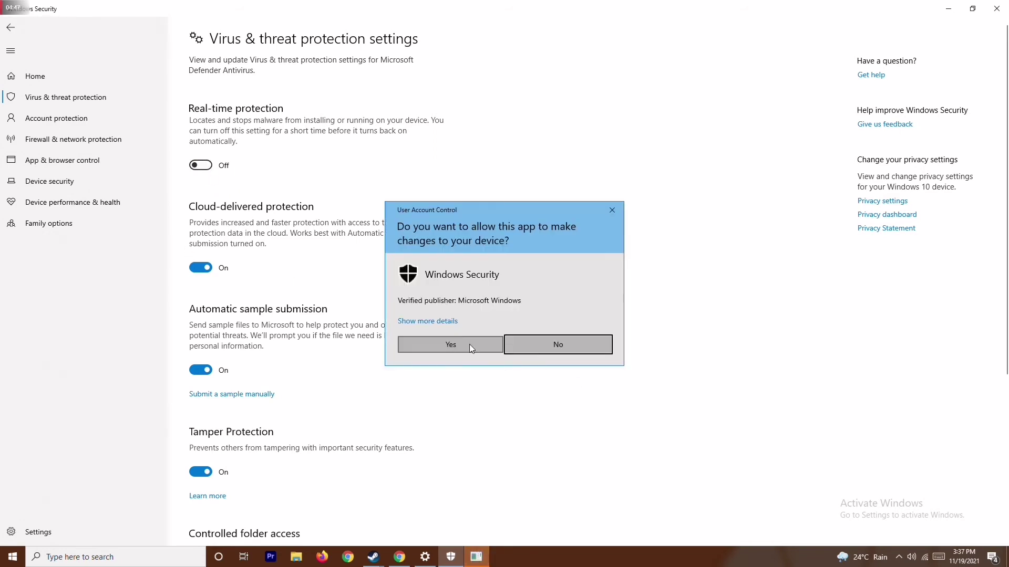
pyautogui.click(469, 344)
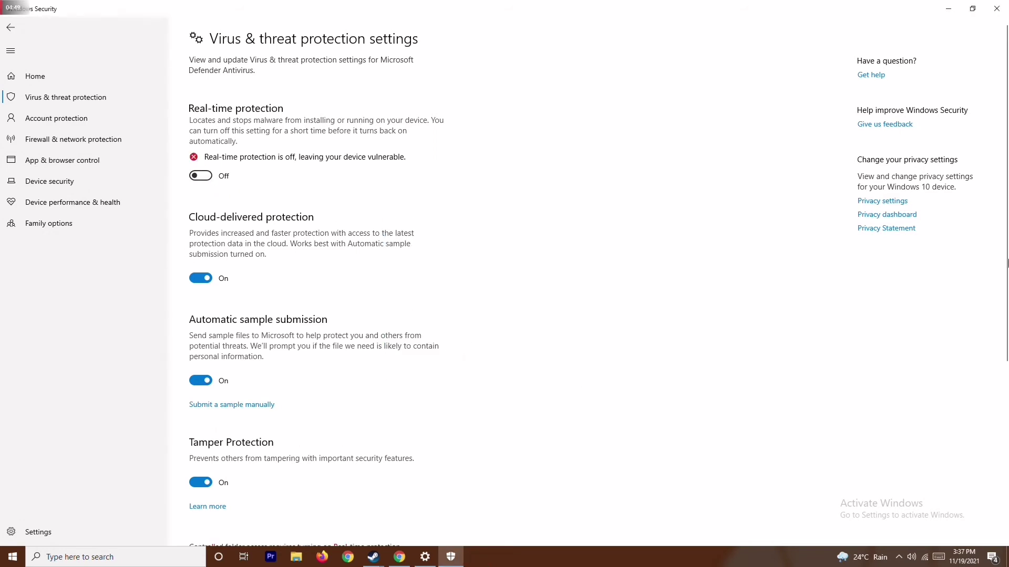
pyautogui.click(1004, 8)
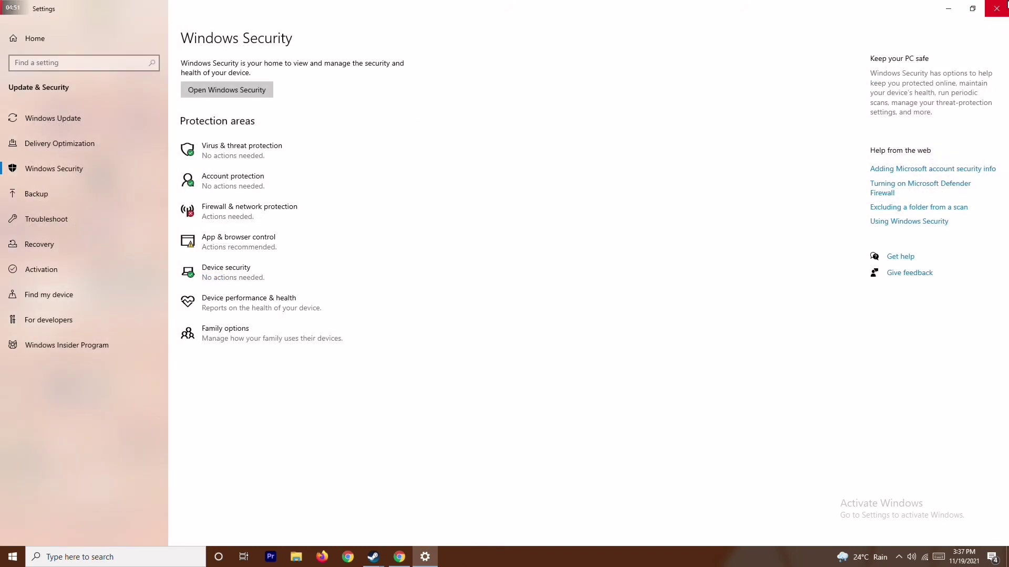
pyautogui.click(1005, 7)
pyautogui.rightClick(406, 242)
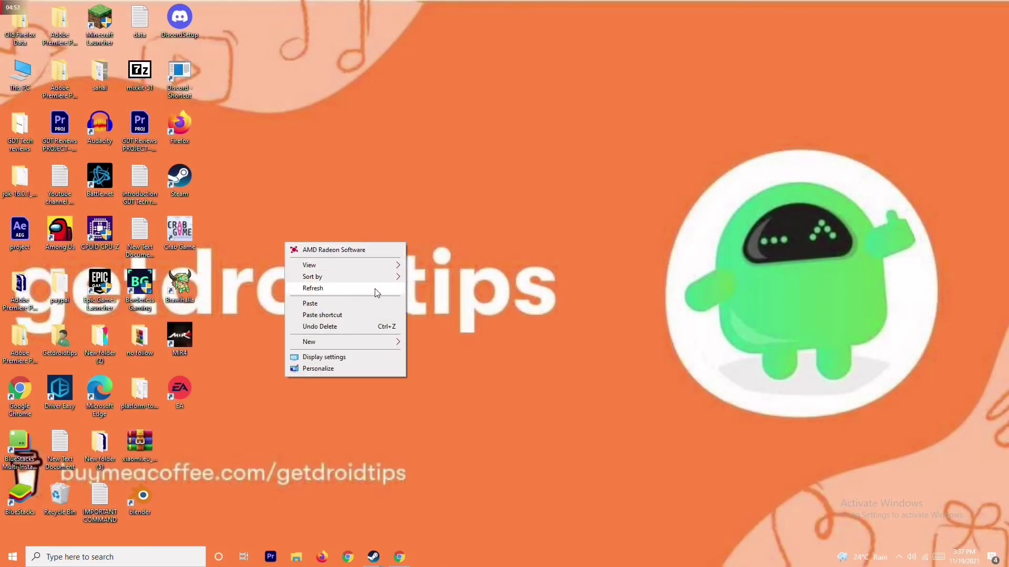
pyautogui.click(377, 288)
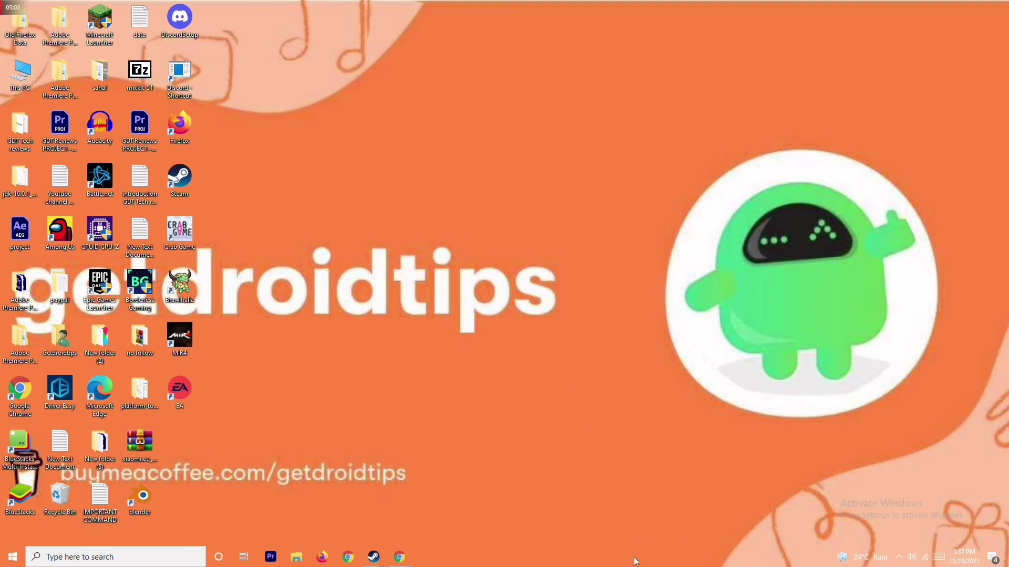
pyautogui.rightClick(664, 561)
pyautogui.click(414, 225)
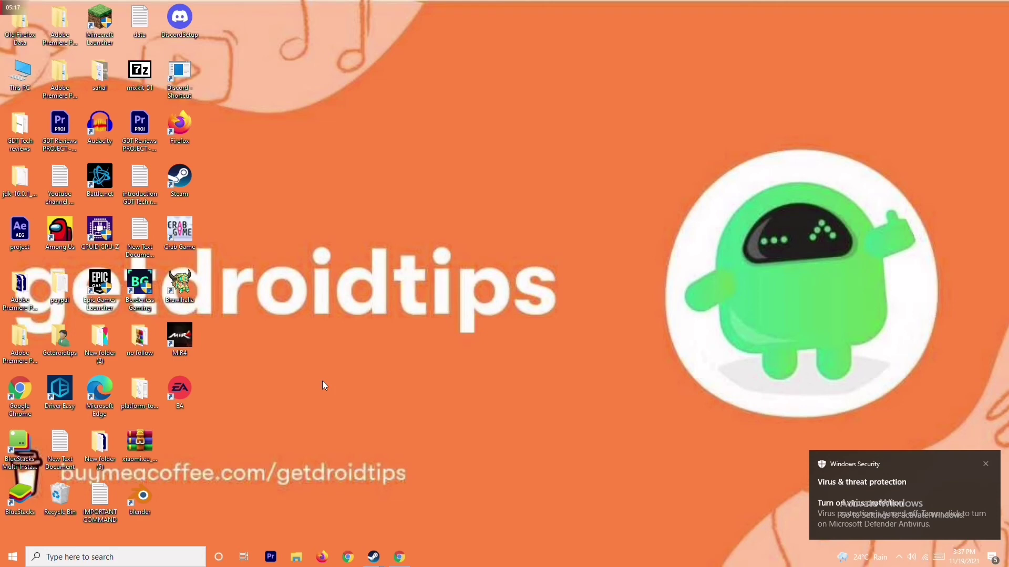
# - Switch to the Steam library, look up the Manage options for Forza Horizon 5, and view that game's page
pyautogui.moveTo(371, 555)
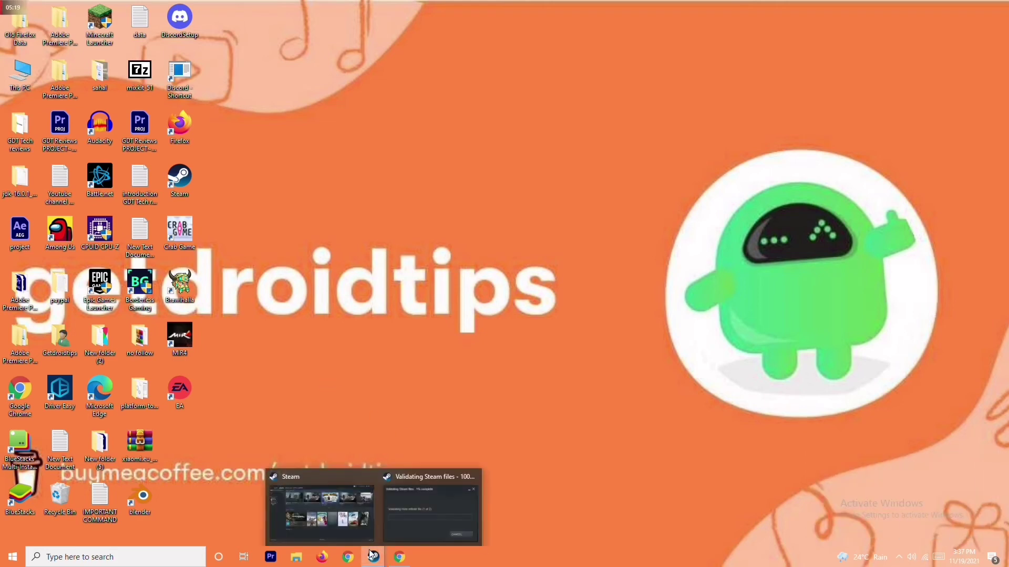
pyautogui.click(352, 502)
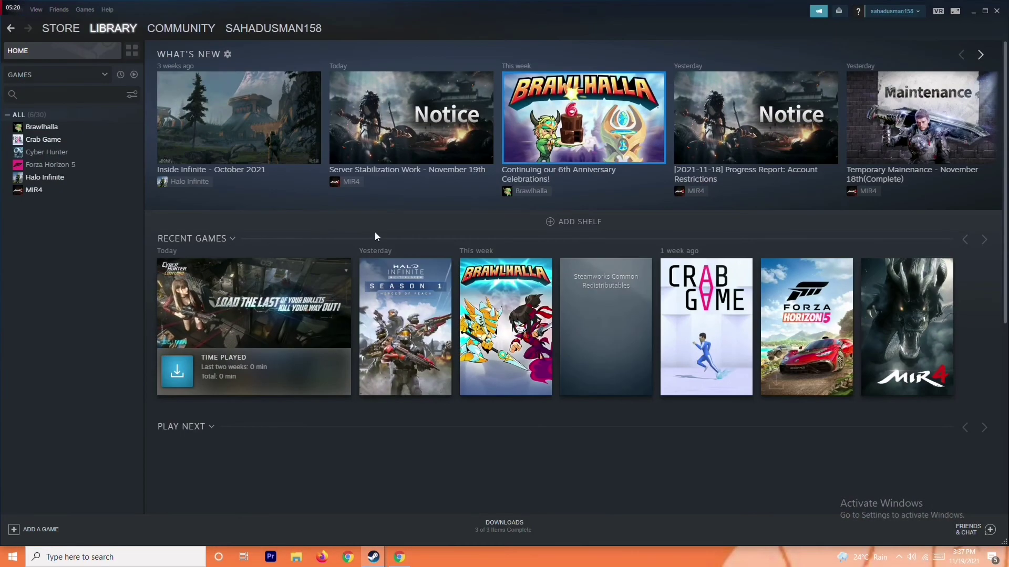
pyautogui.rightClick(84, 169)
pyautogui.moveTo(111, 217)
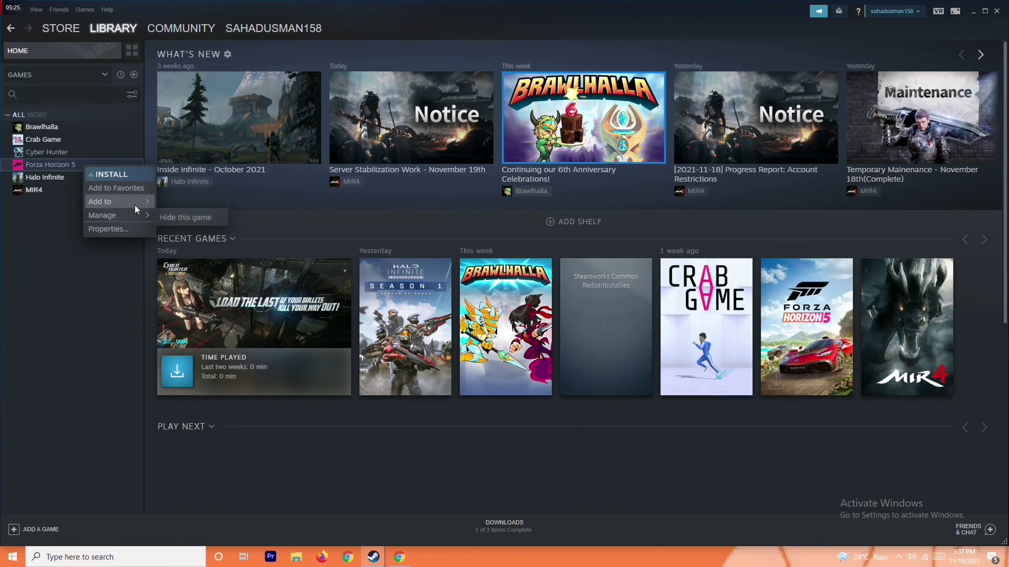
pyautogui.click(62, 254)
pyautogui.click(80, 167)
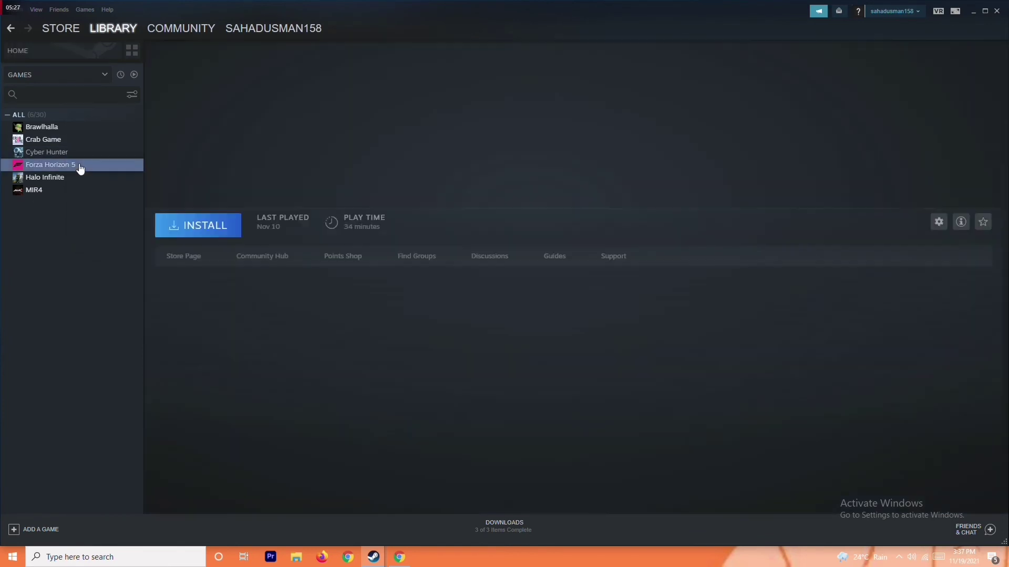
# - Look up the Uninstall option among Crab Game's Manage options, leave it unused, and minimize Steam
pyautogui.click(74, 140)
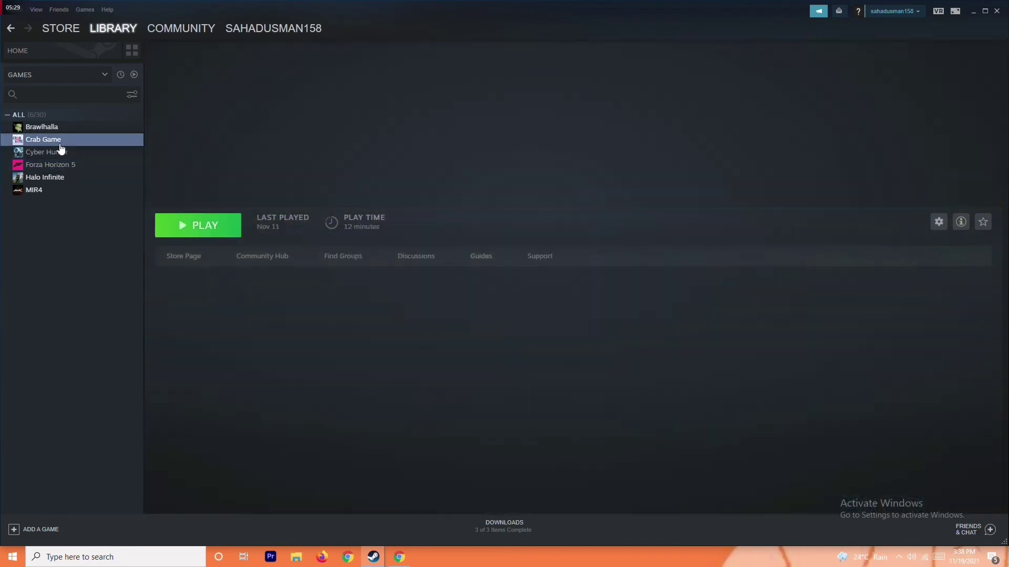
pyautogui.rightClick(90, 147)
pyautogui.moveTo(118, 191)
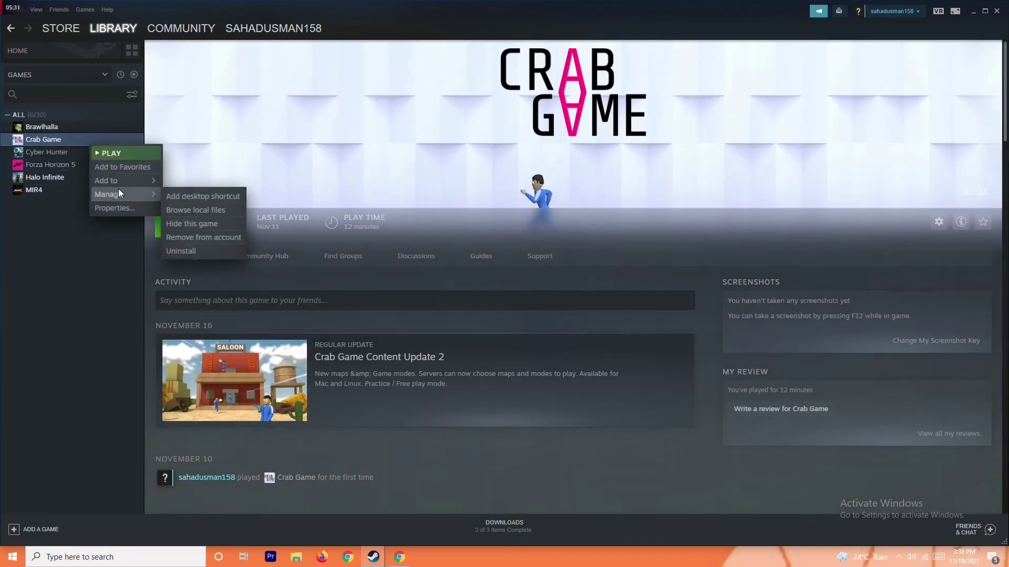
pyautogui.click(75, 295)
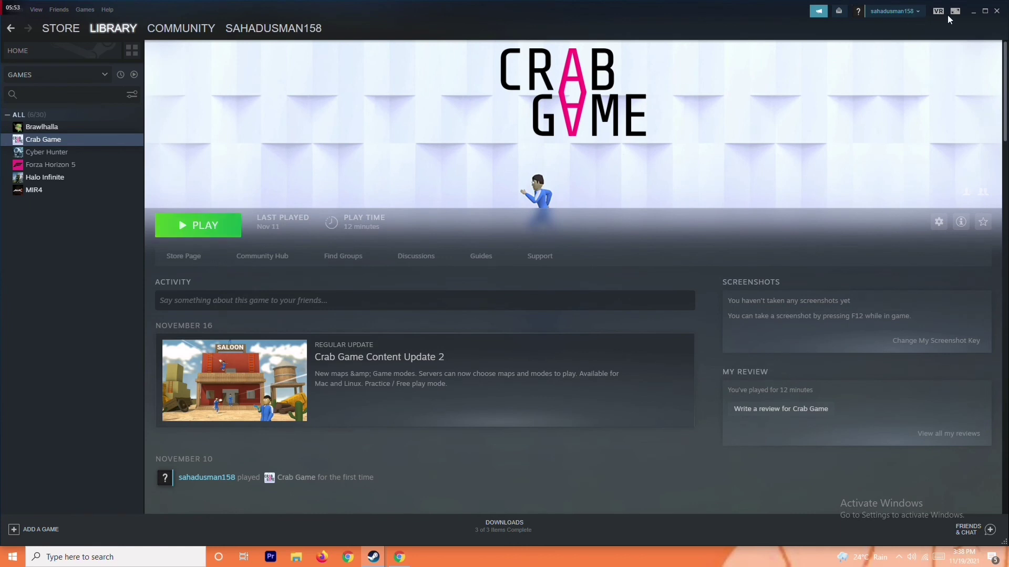
pyautogui.click(972, 12)
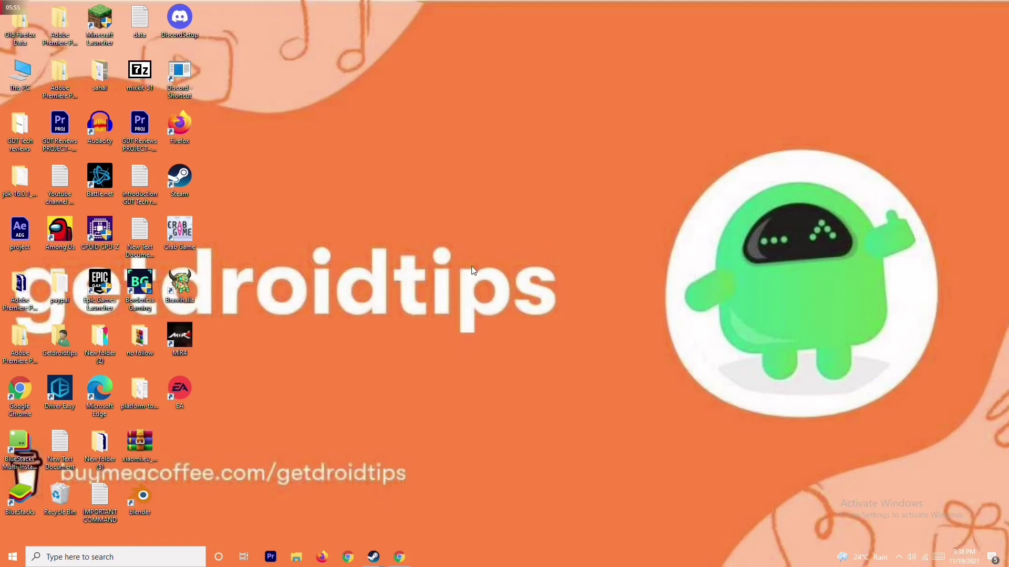